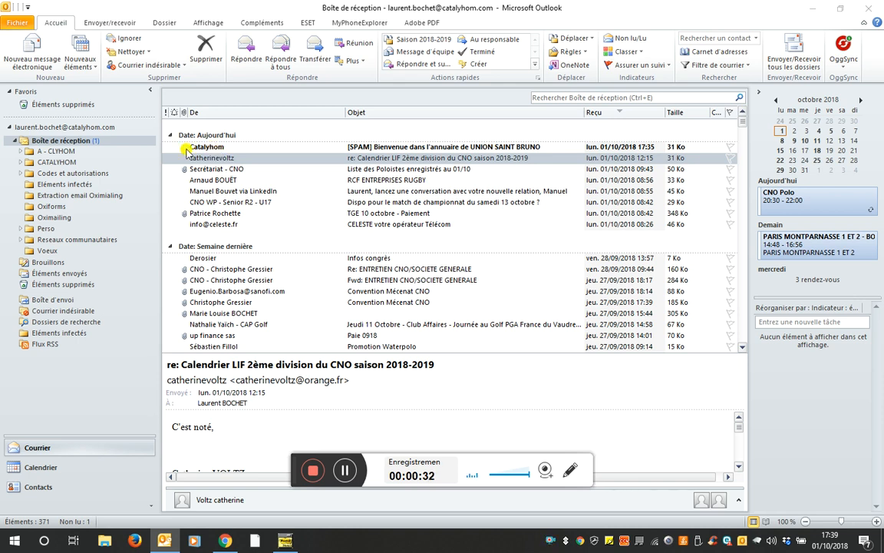
Preview the '[SPAM] Bienvenue dans l'annuaire de UNION SAINT BRUNO' email from Catalyhom
left_click(210, 147)
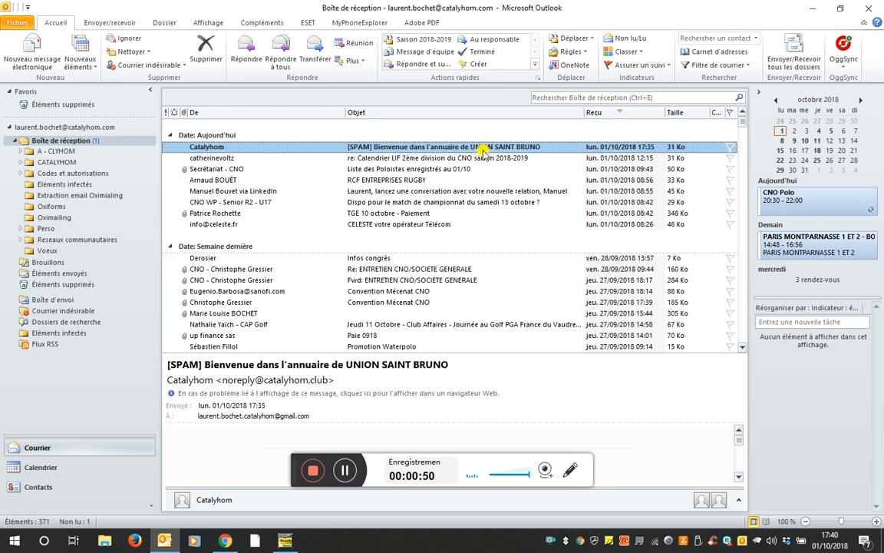
Open the welcome email in its own window, highlight the login sentence and find the partner-access link
double_click(369, 147)
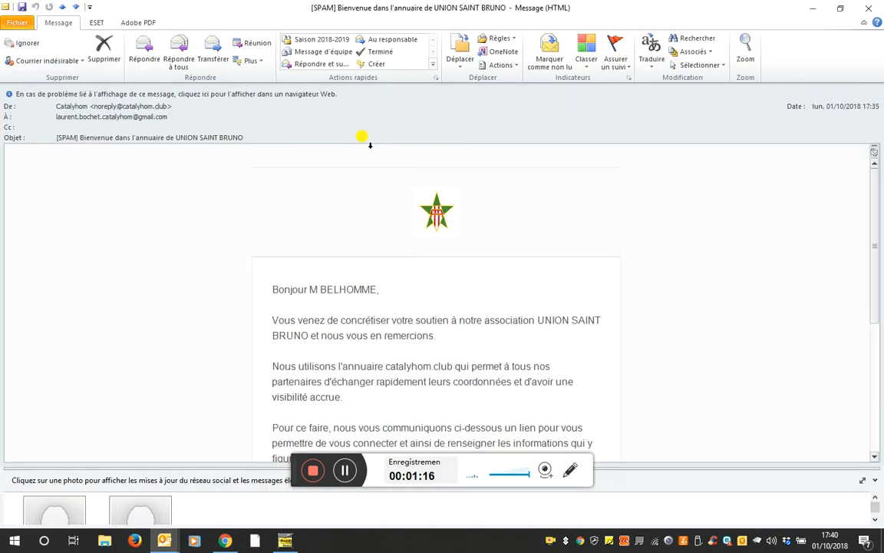
scroll(341, 201, "down", 4)
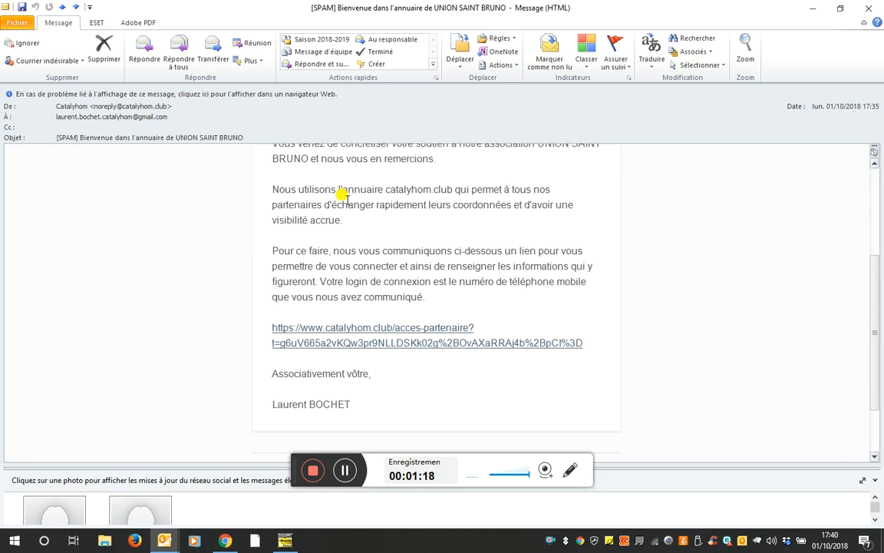
scroll(344, 196, "up", 2)
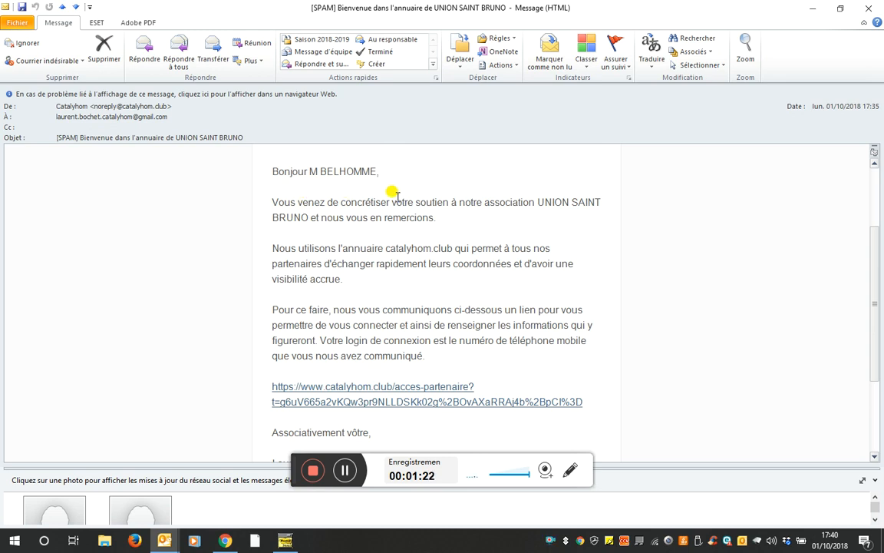
scroll(341, 198, "down", 1)
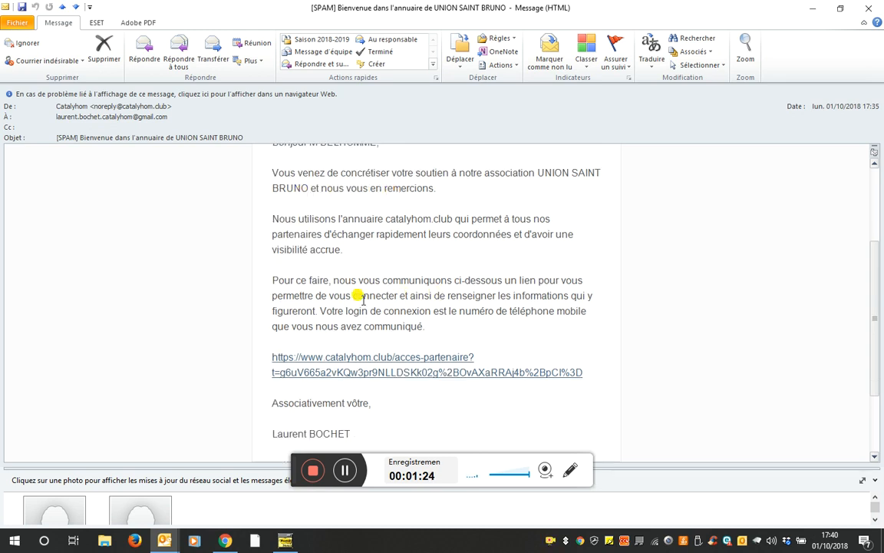
left_click_drag(320, 310, 421, 323)
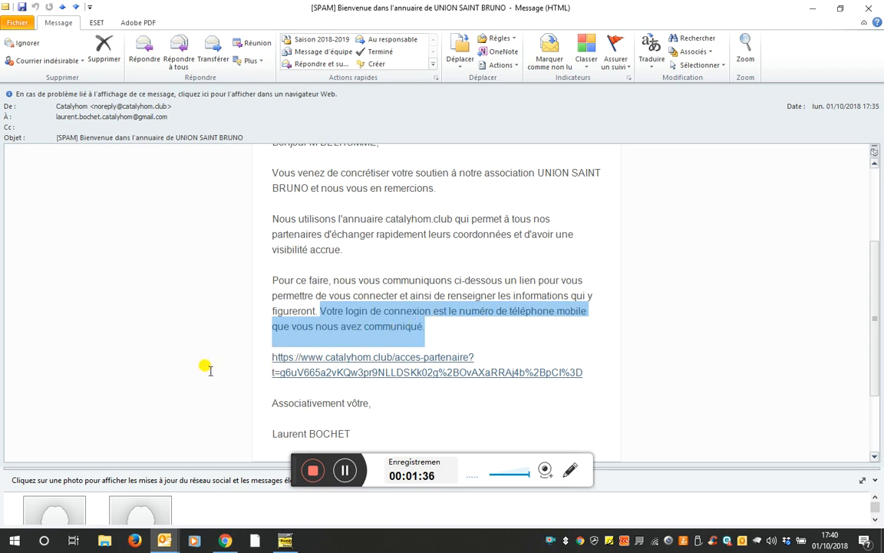
mouse_move(391, 362)
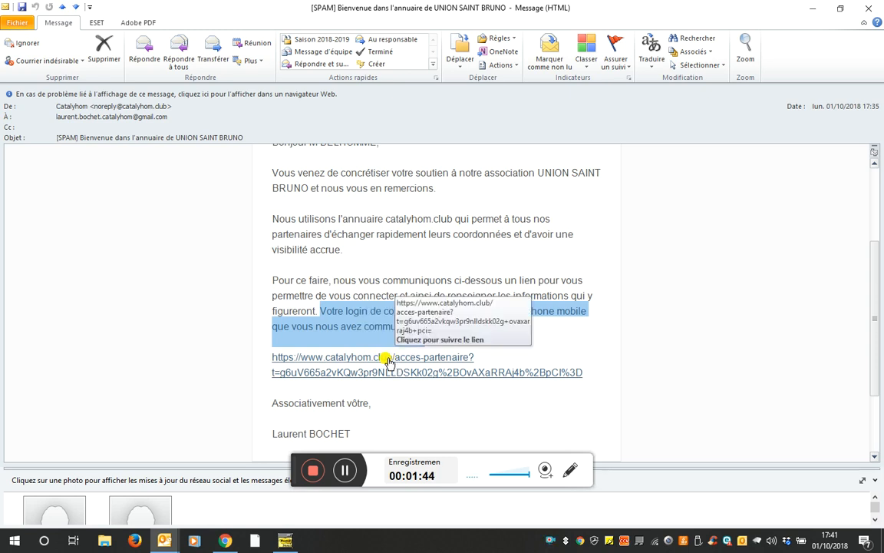
Follow the acces-partenaire link and save a new partner-space password
left_click(388, 359)
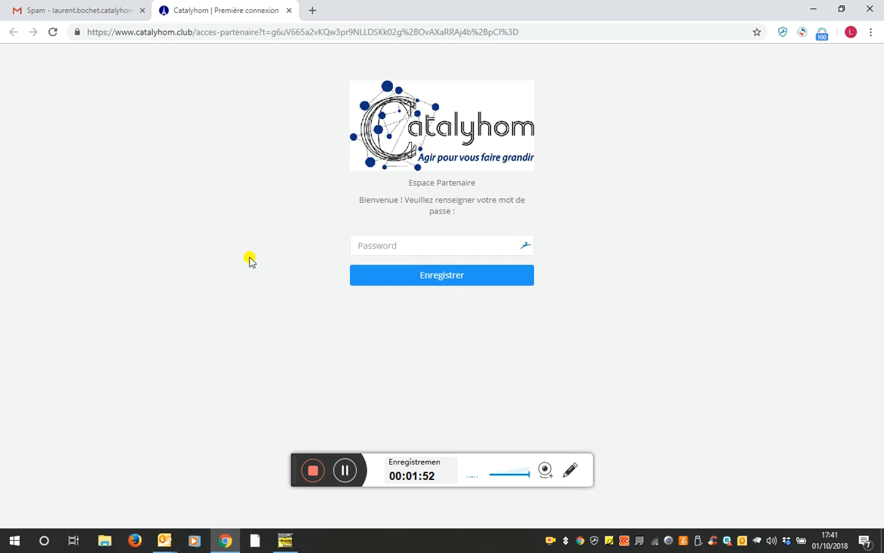
left_click(376, 246)
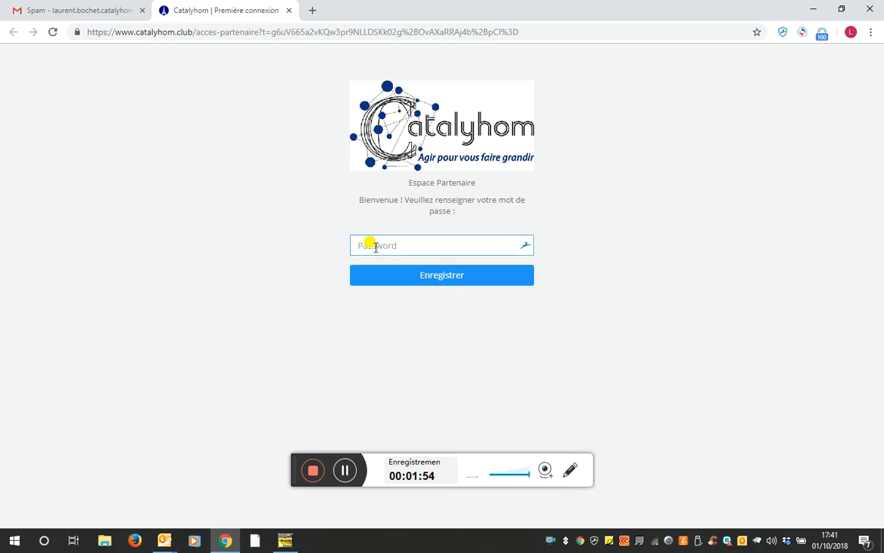
left_click(375, 245)
type("••••")
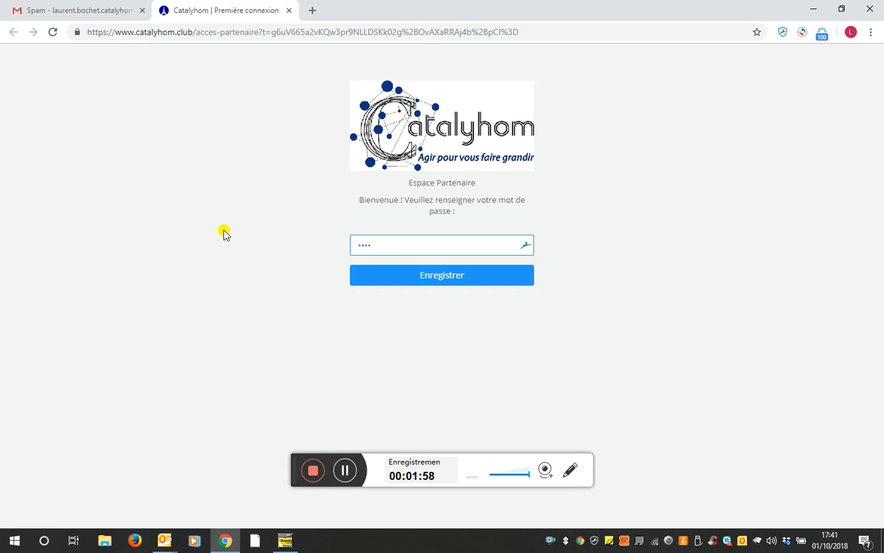
type("•••••")
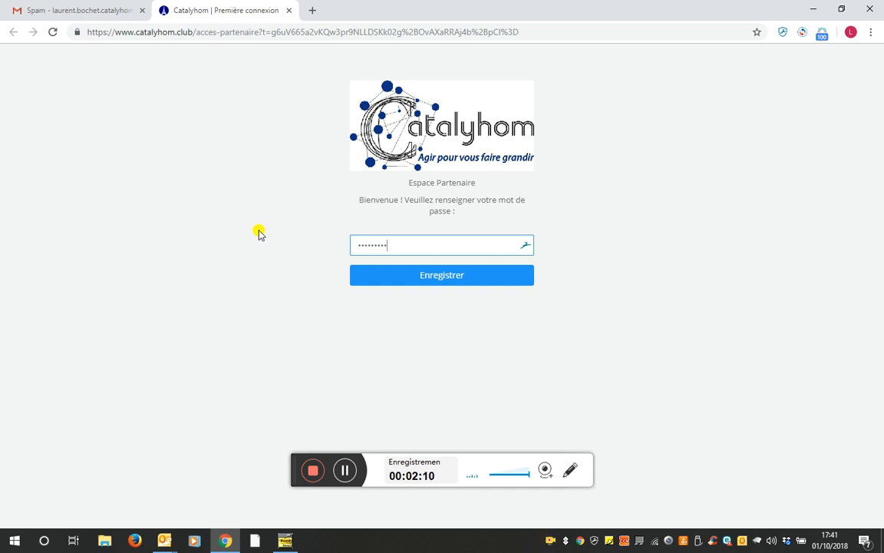
left_click(452, 282)
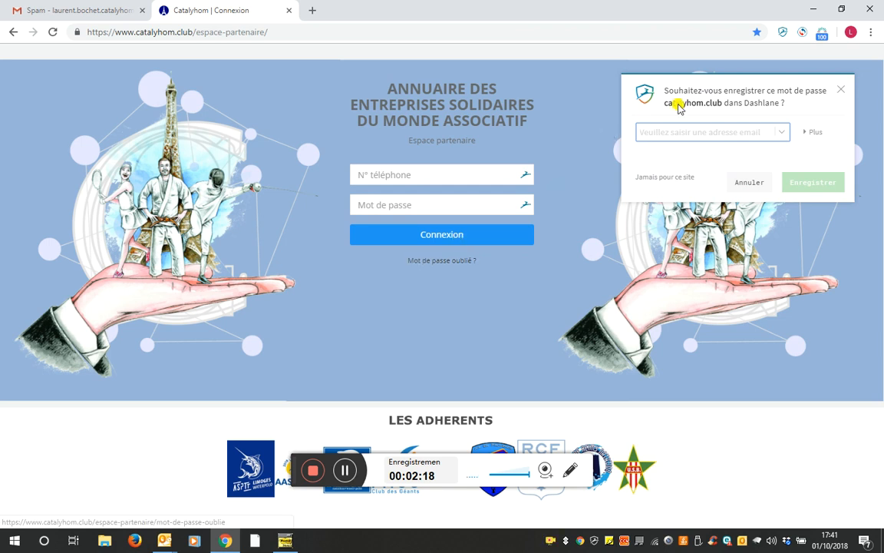
Dismiss the Dashlane prompt and log in with the mobile number and new password
left_click(841, 90)
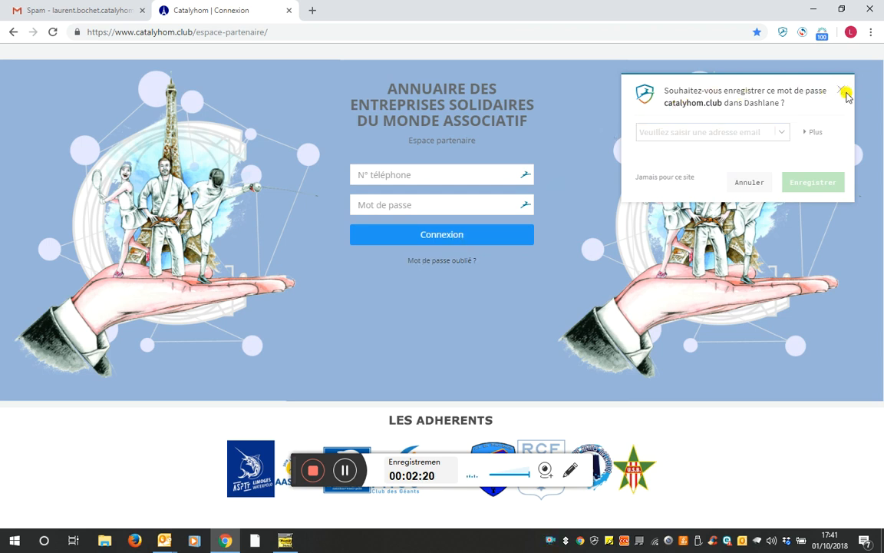
left_click(841, 90)
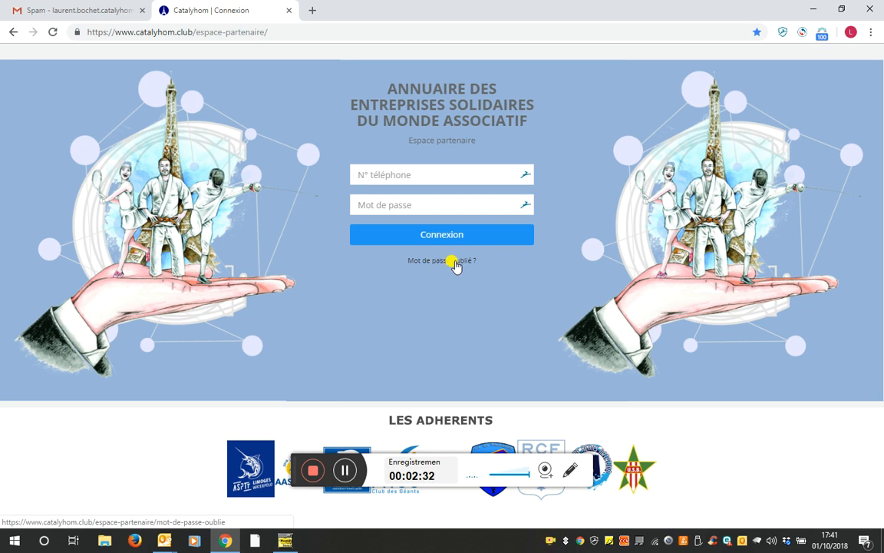
left_click(415, 173)
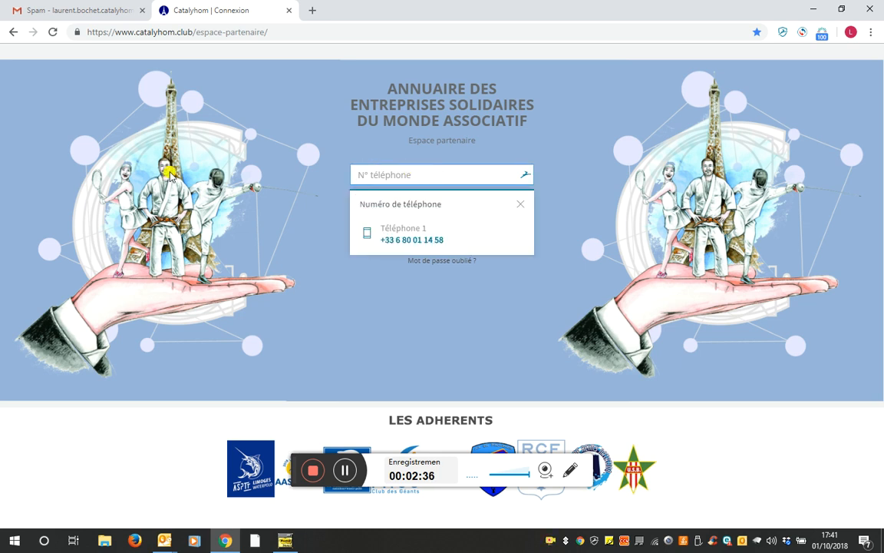
type("06")
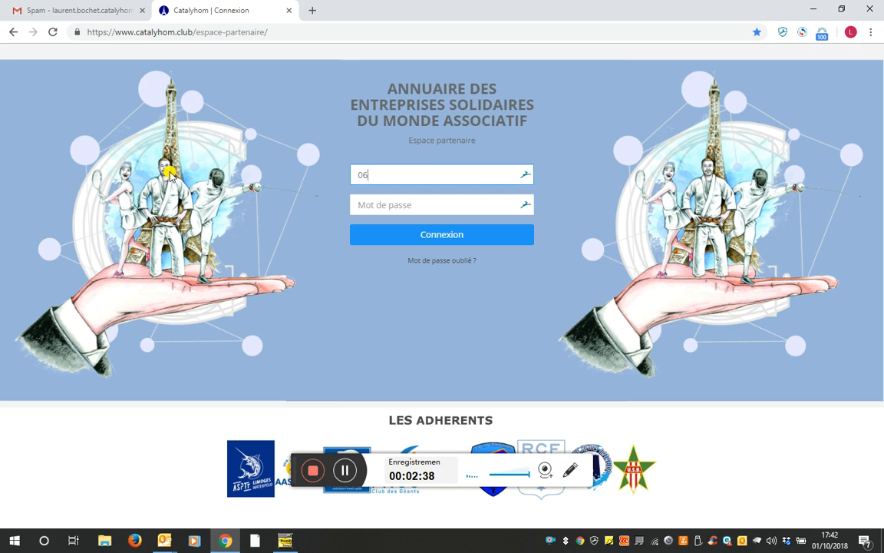
type("07080910")
key("Tab")
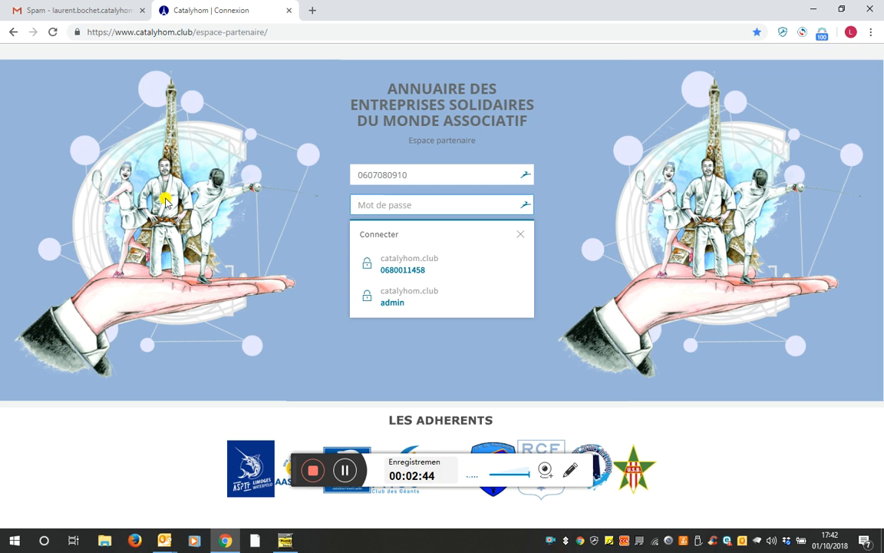
type("•••")
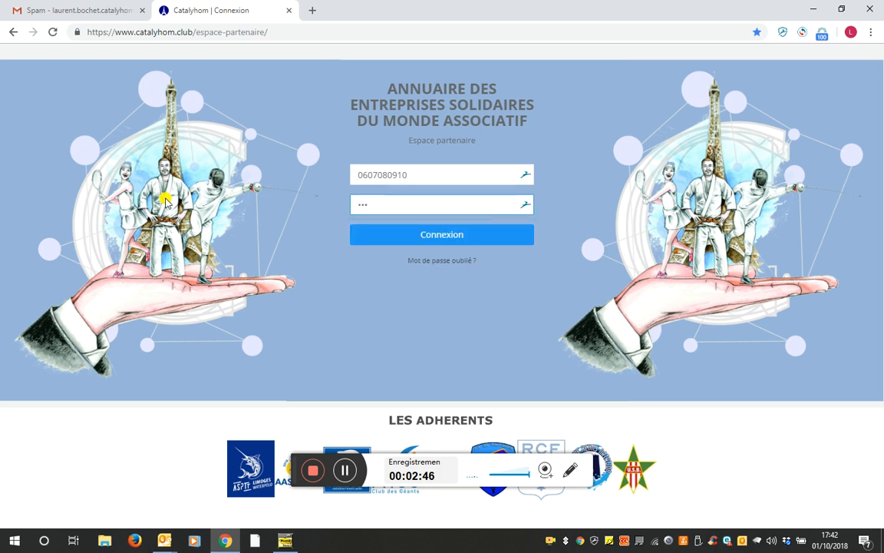
type("•••••••")
left_click(426, 234)
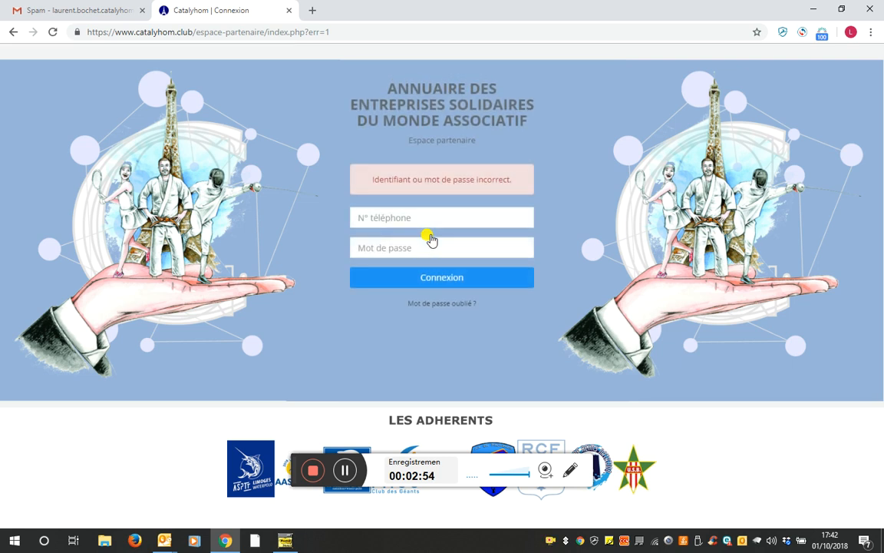
After the incorrect-credentials error, re-enter the mobile number and password and log in again
type("0607080910")
left_click(384, 247)
type("*******")
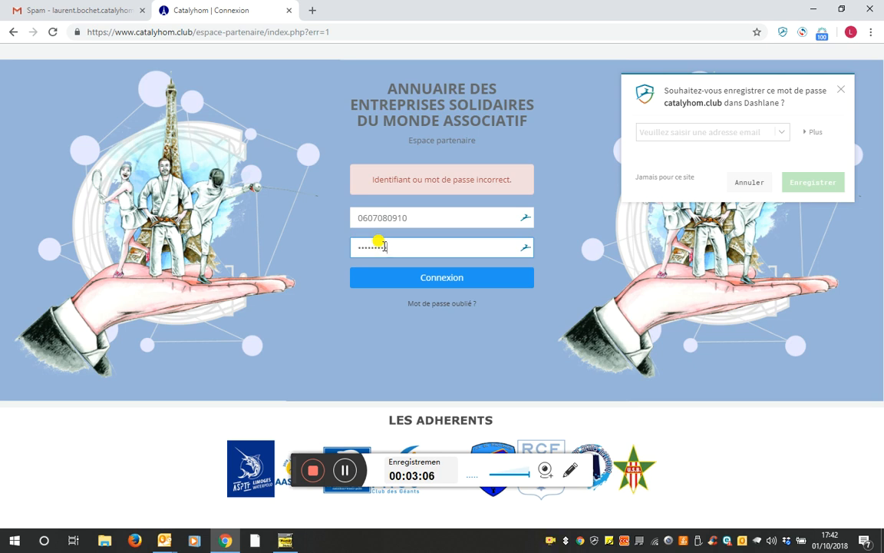
left_click(428, 279)
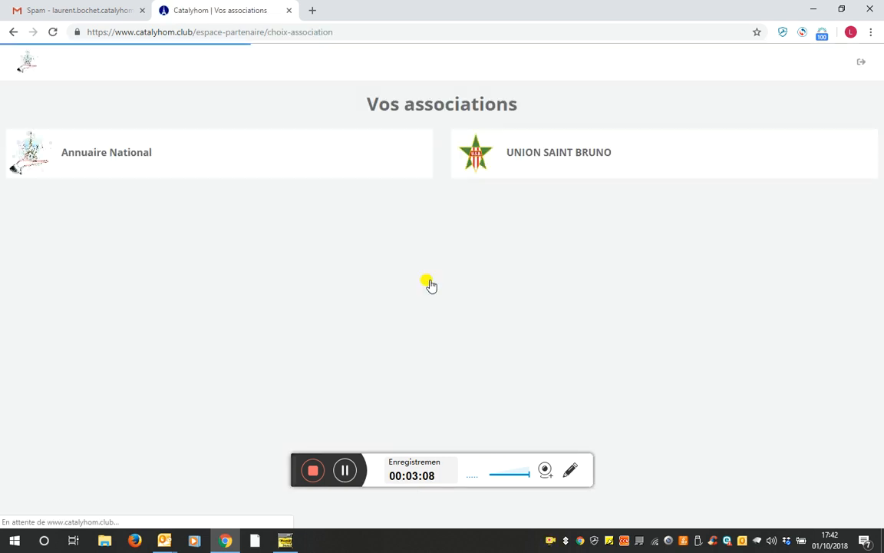
left_click(840, 90)
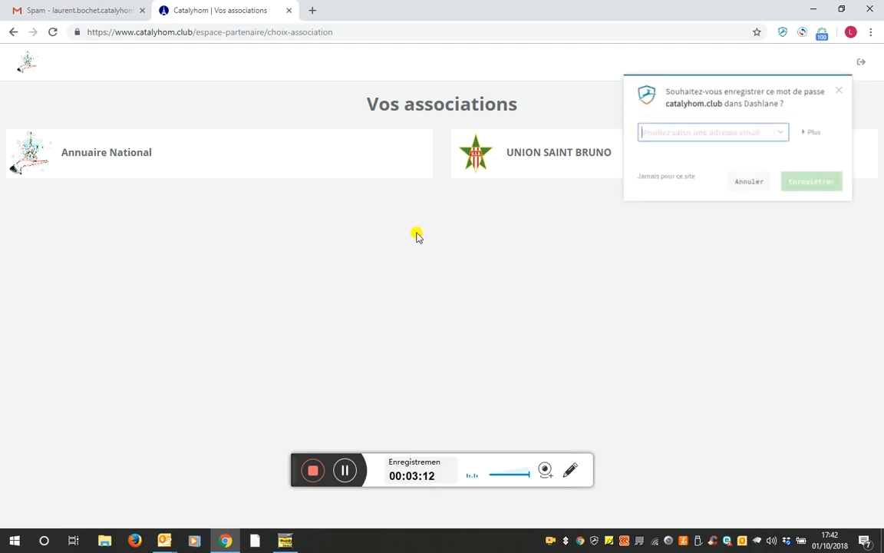
left_click(840, 90)
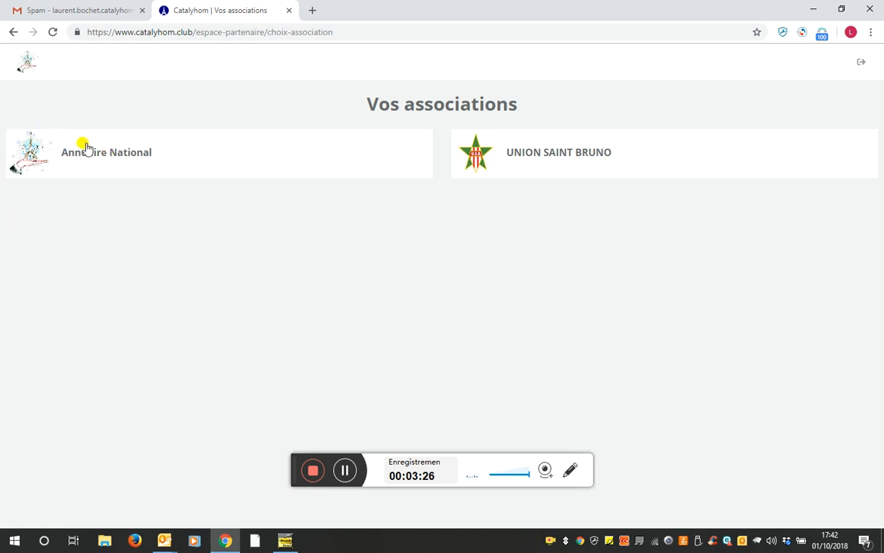
left_click(518, 155)
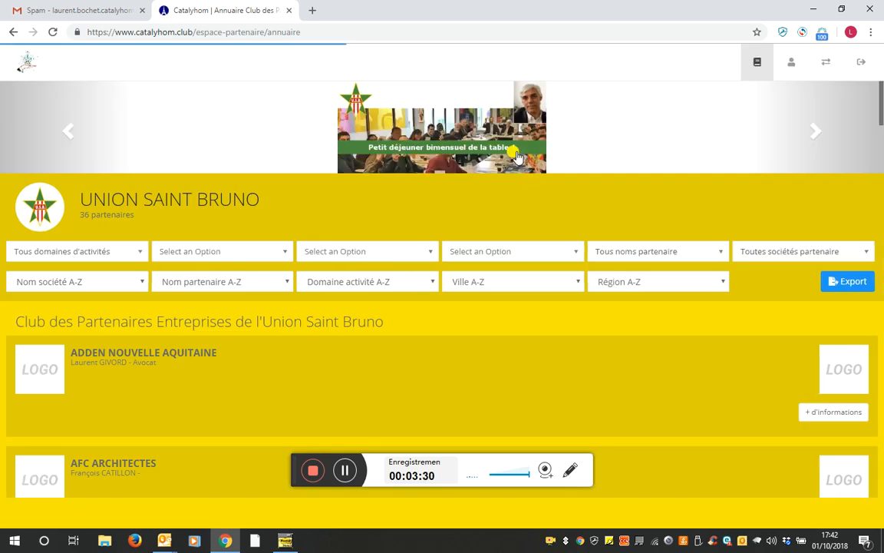
left_click(825, 66)
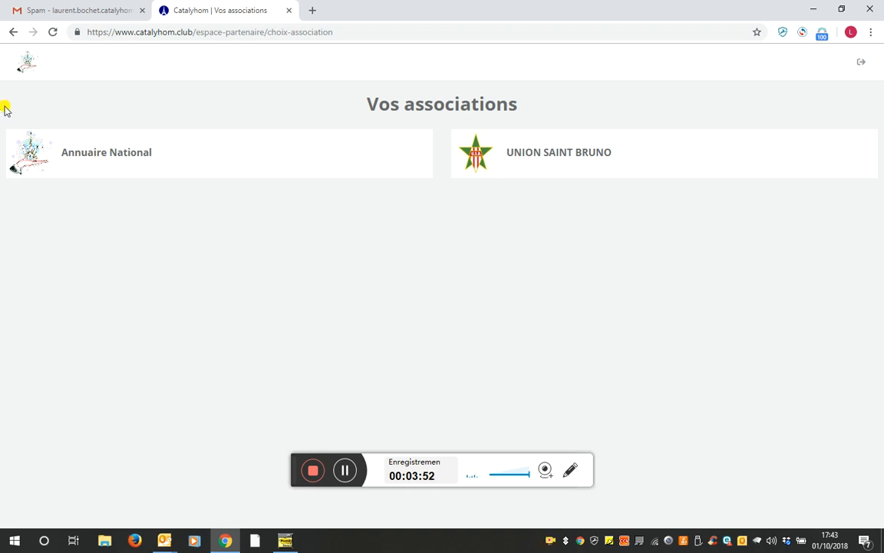
left_click(75, 162)
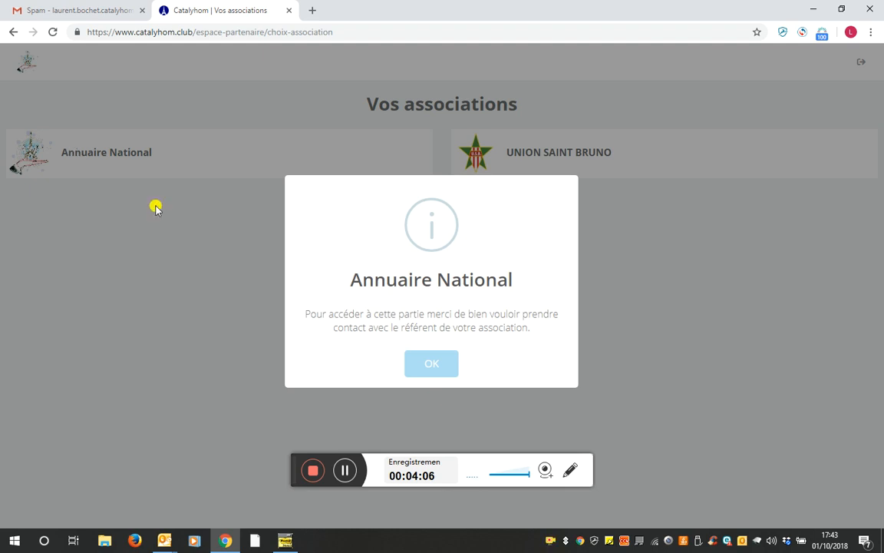
left_click_drag(332, 329, 524, 323)
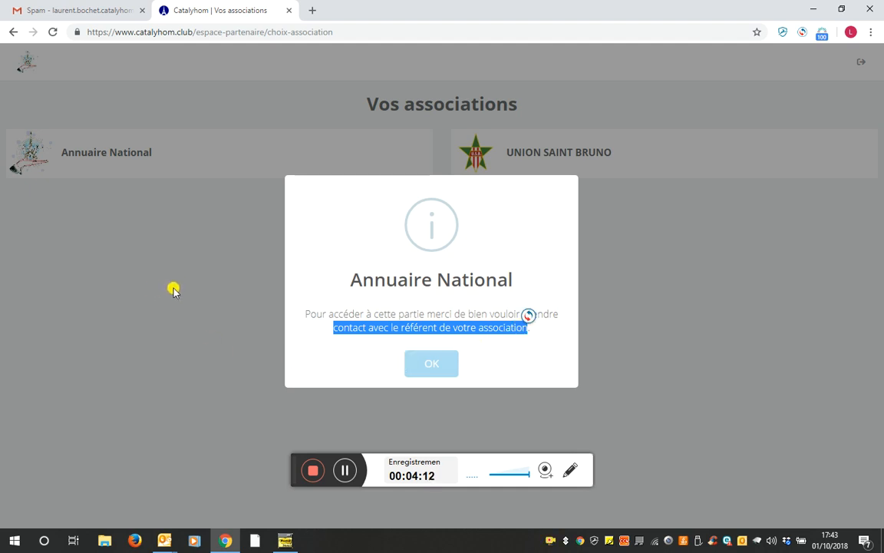
left_click(430, 367)
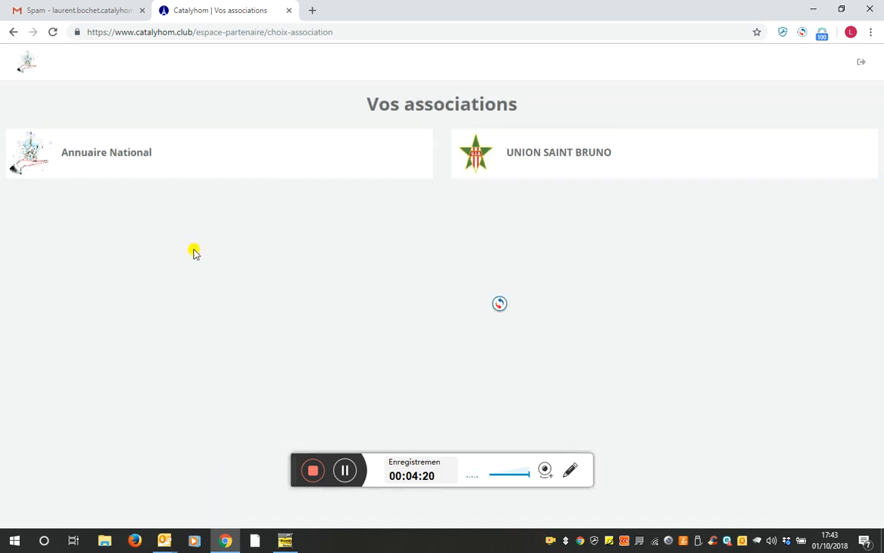
left_click(525, 154)
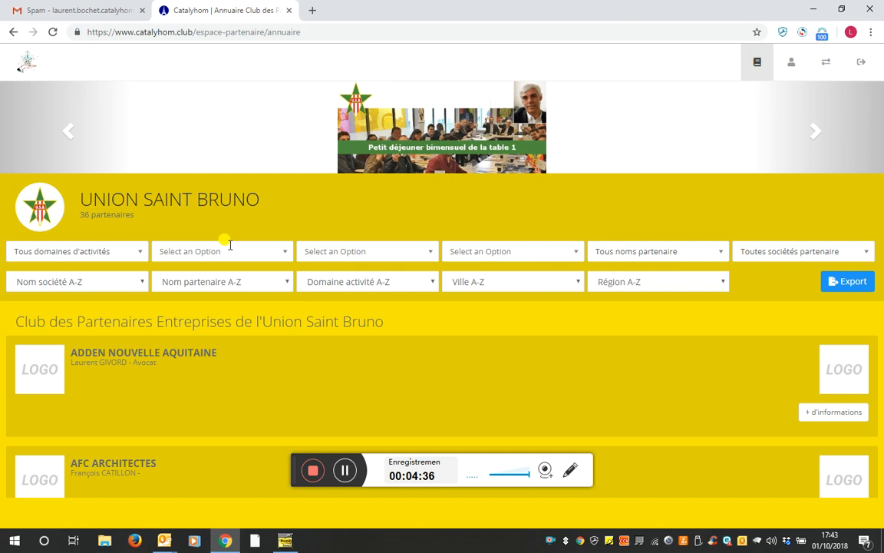
scroll(231, 242, "down", 2)
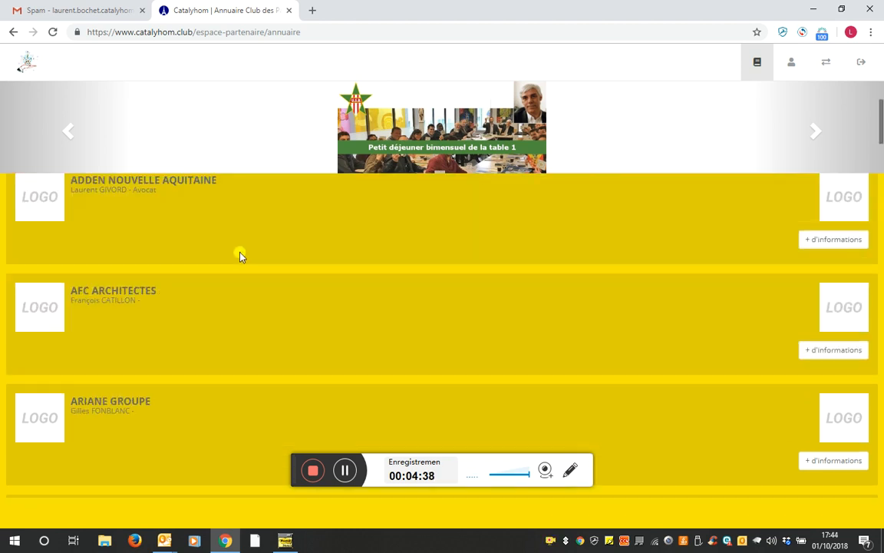
scroll(238, 253, "up", 2)
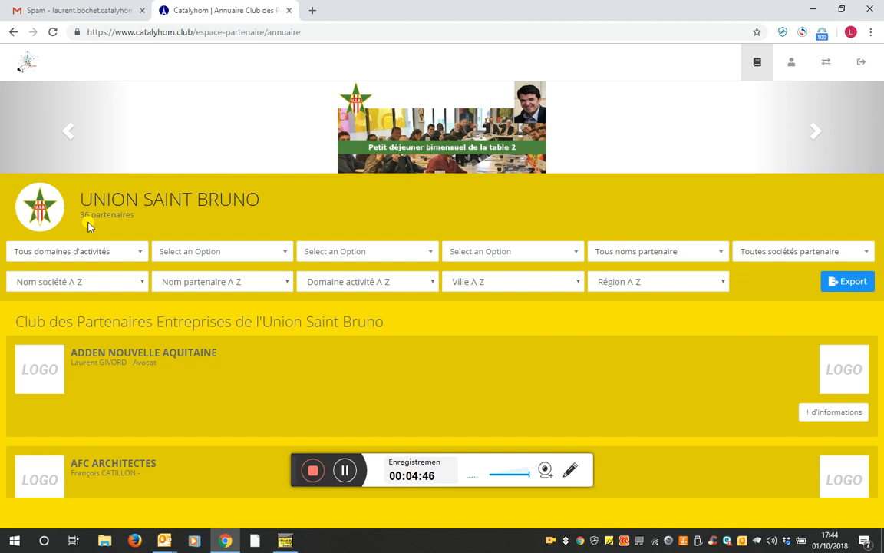
left_click_drag(81, 217, 136, 216)
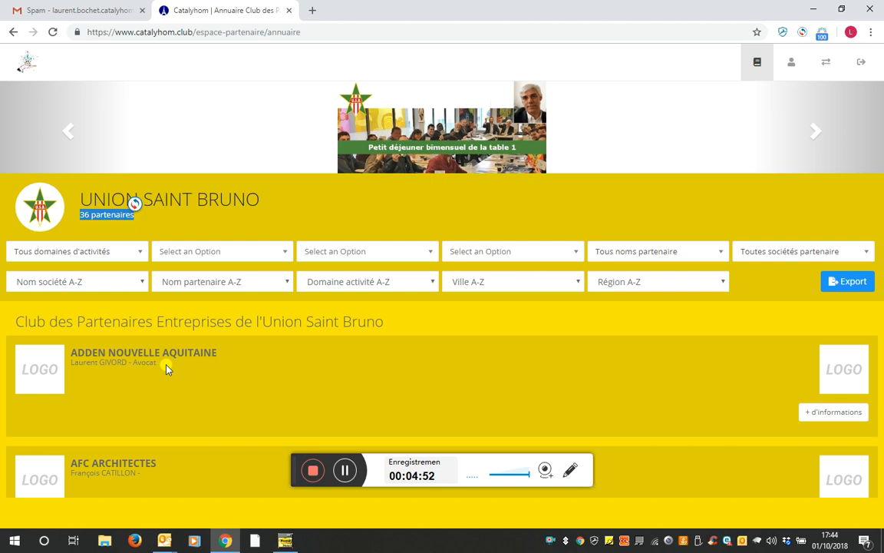
scroll(168, 367, "down", 1)
scroll(134, 322, "up", 1)
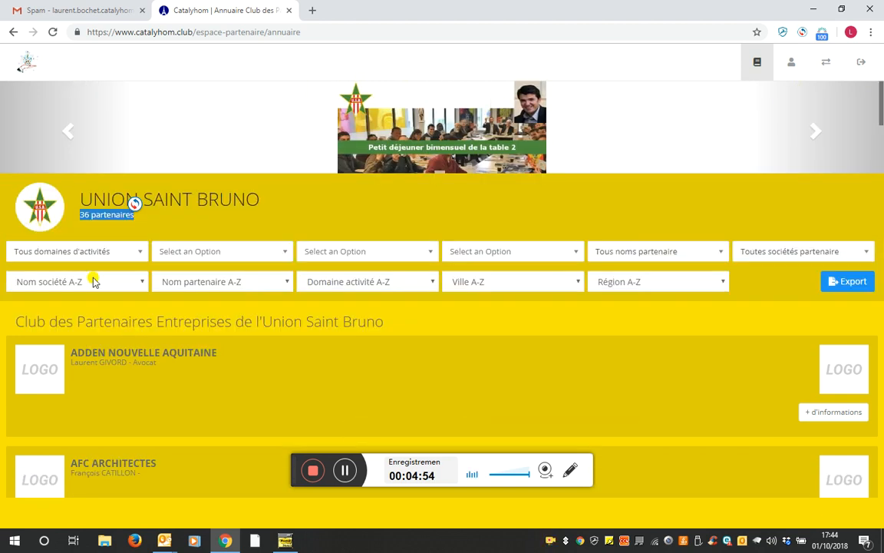
left_click(125, 249)
left_click(36, 256)
left_click(170, 251)
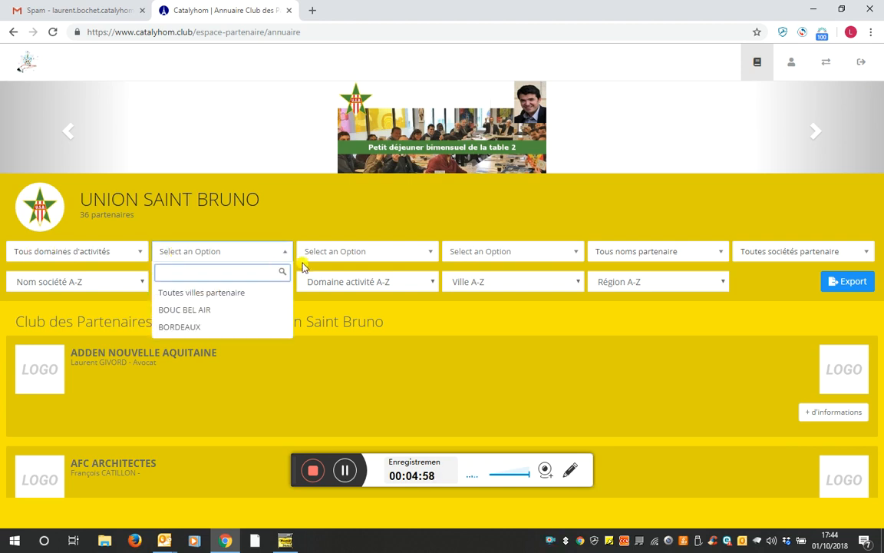
left_click(325, 250)
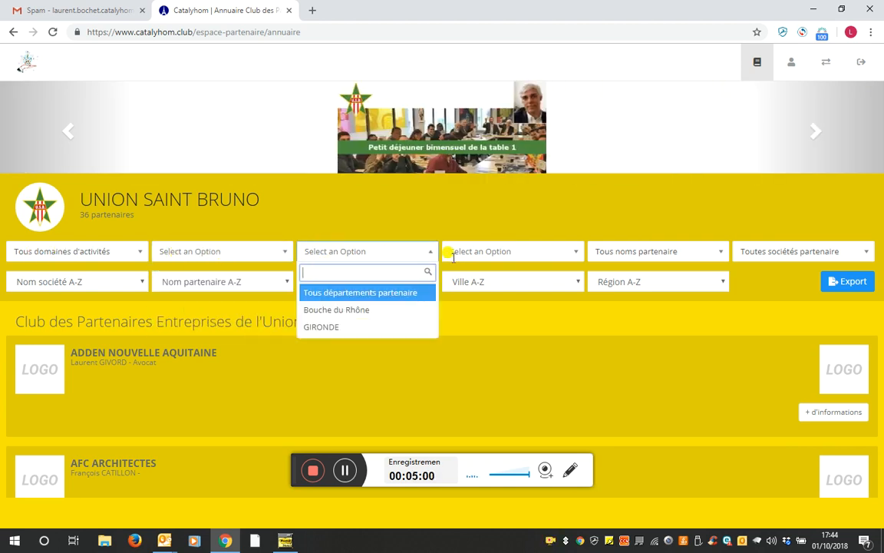
left_click(453, 247)
left_click(373, 247)
left_click(464, 247)
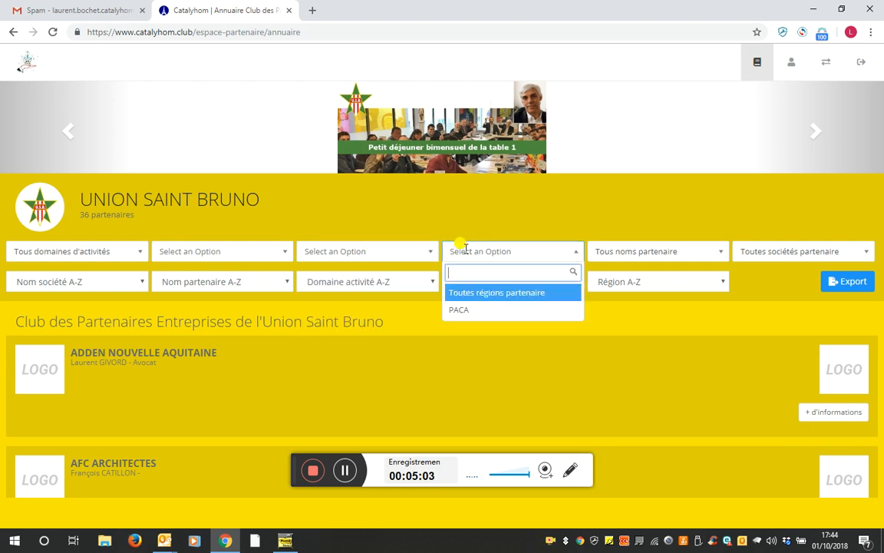
left_click(609, 251)
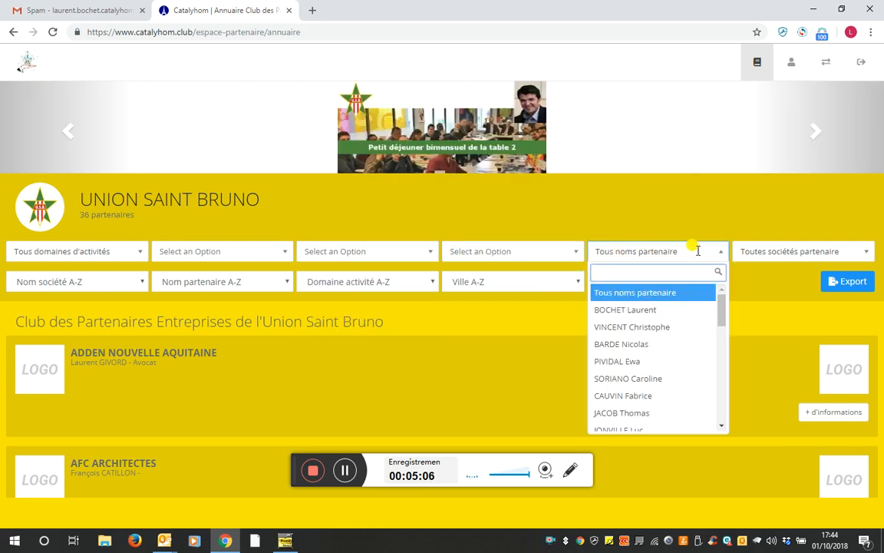
left_click(810, 250)
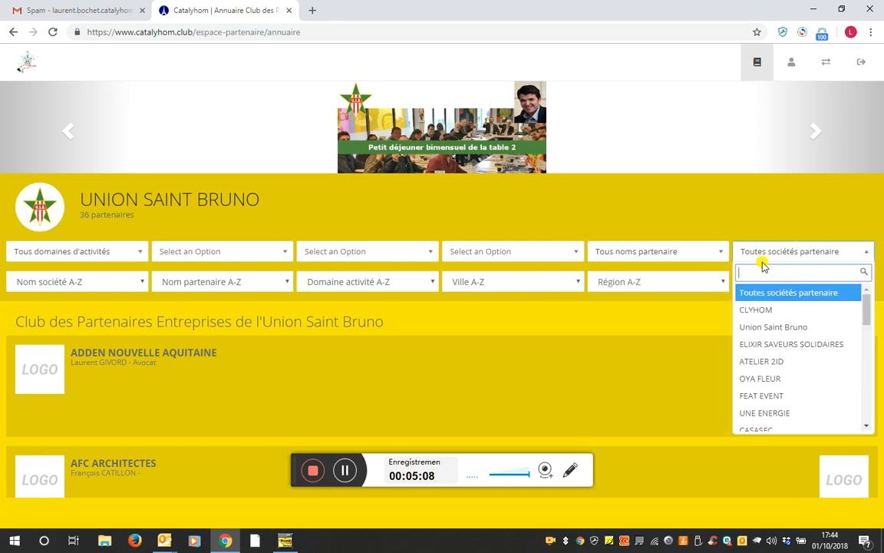
left_click(234, 392)
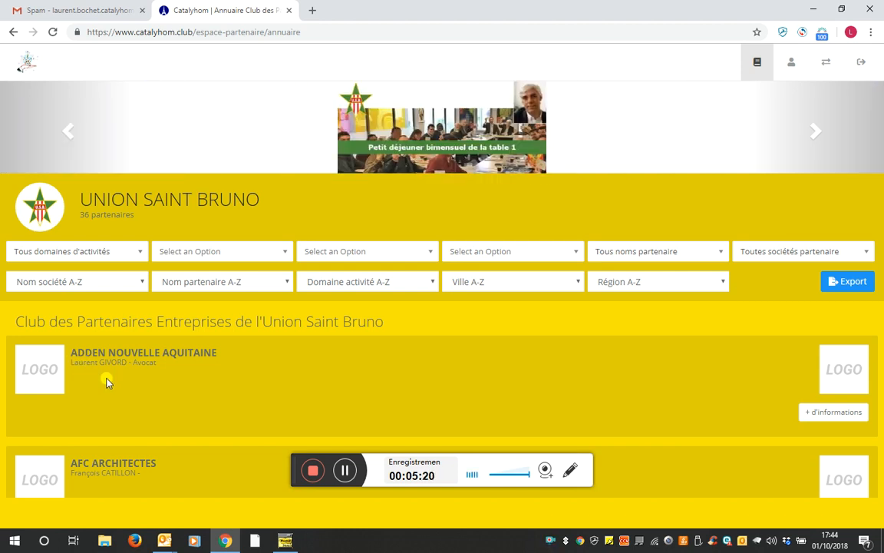
Expand the CATALYSEUR DES HOMMES card's '+ d'informations' to show its phone and e-mail
scroll(200, 335, "down", 8)
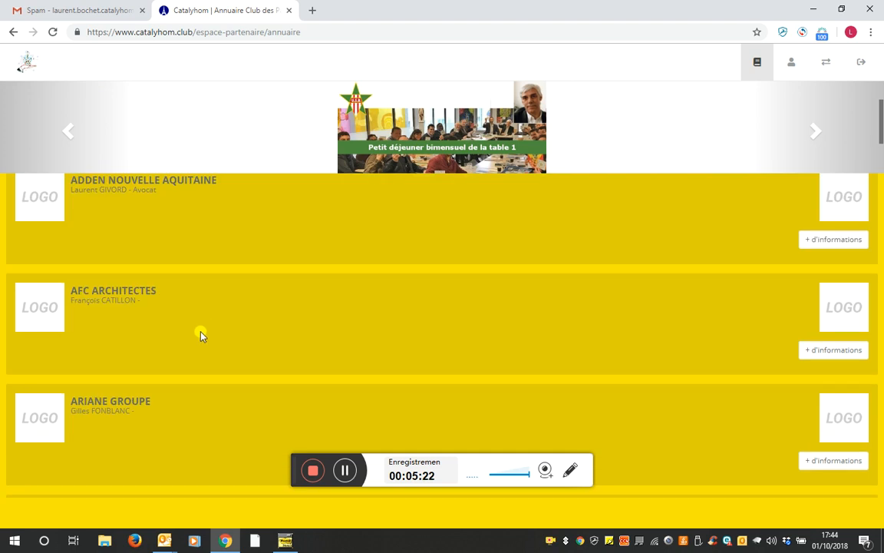
scroll(193, 326, "down", 4)
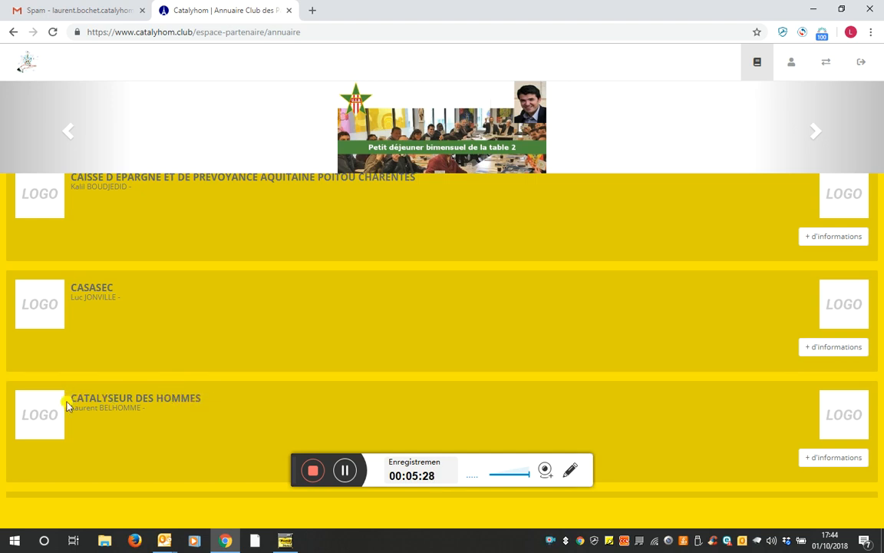
left_click(810, 459)
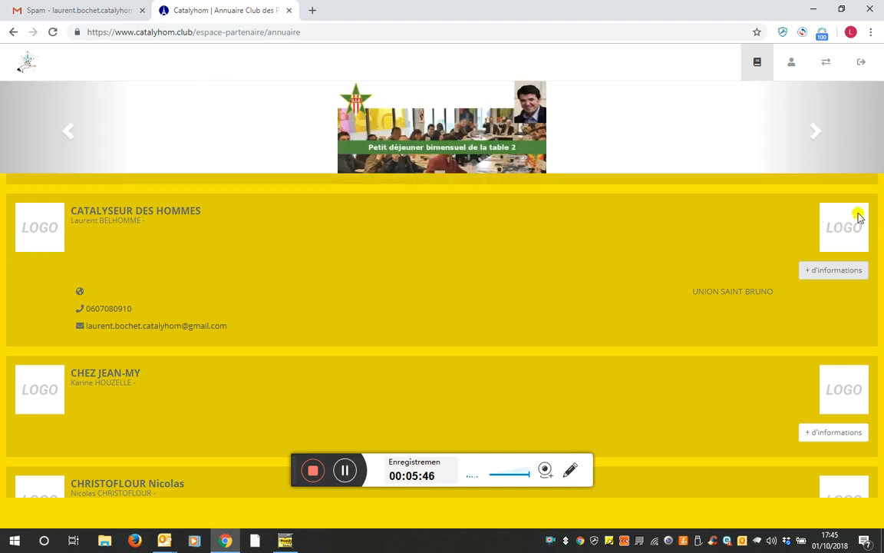
left_click(132, 328)
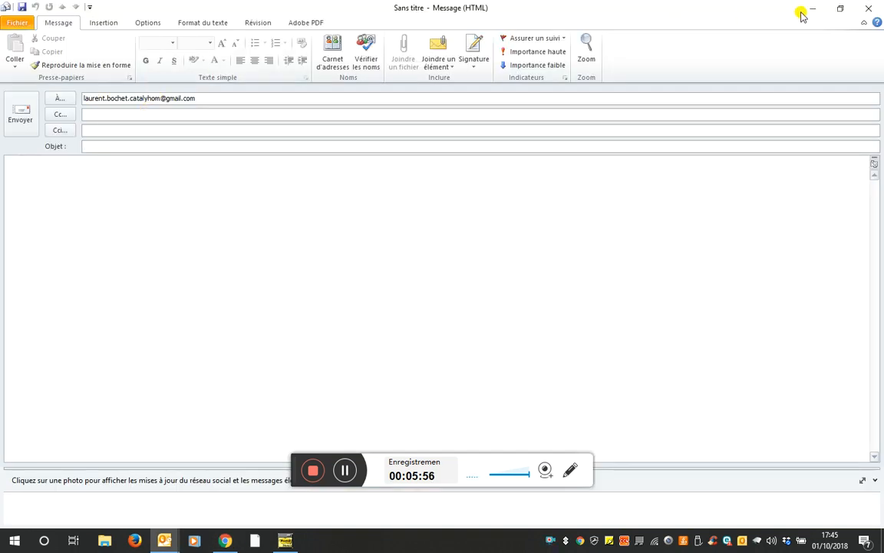
left_click(868, 11)
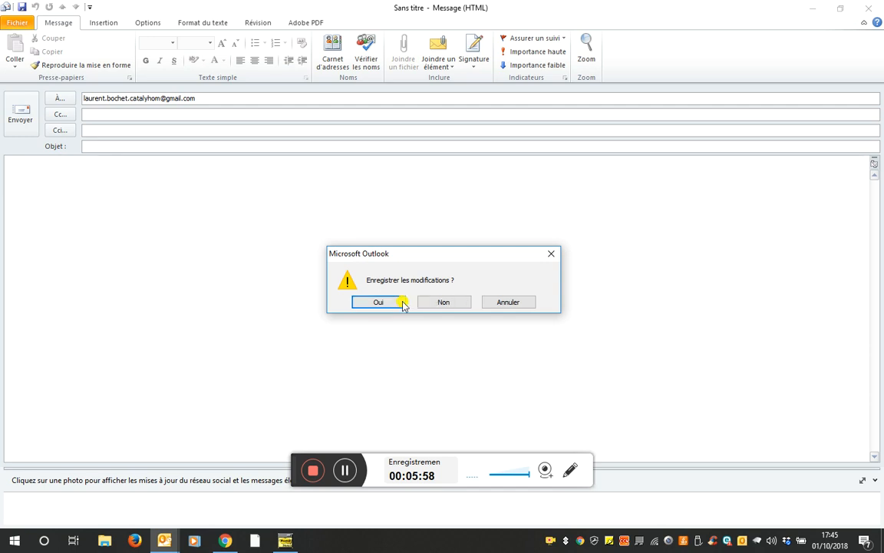
left_click(443, 303)
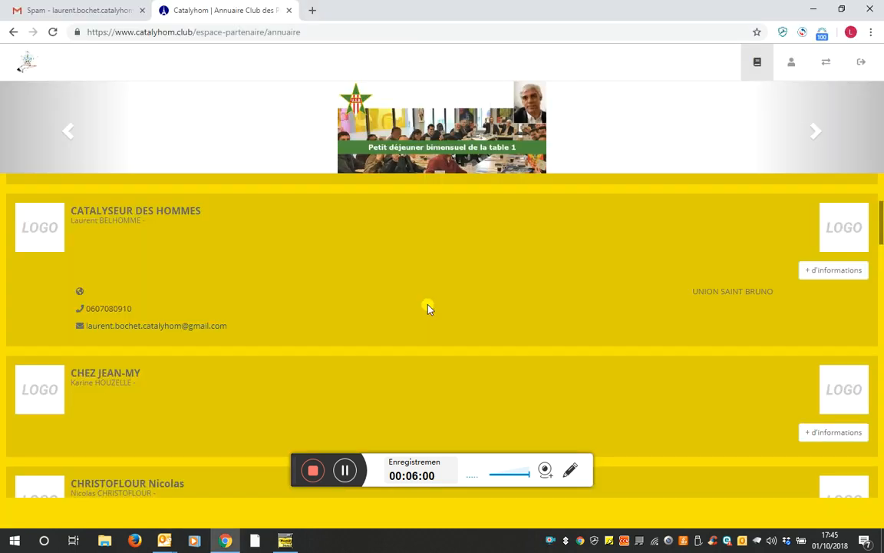
scroll(426, 254, "up", 4)
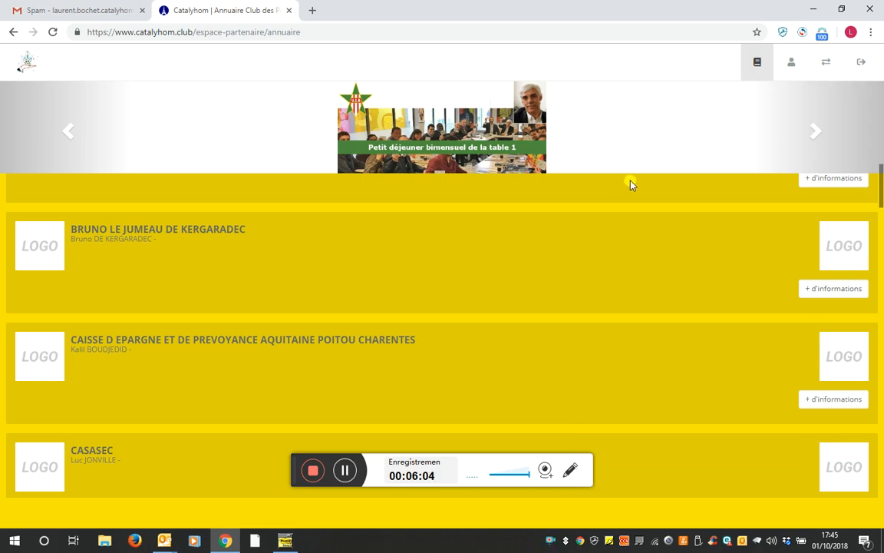
View the Mon compte professional information, close it unsaved, and return to Choix de l'association
left_click(790, 66)
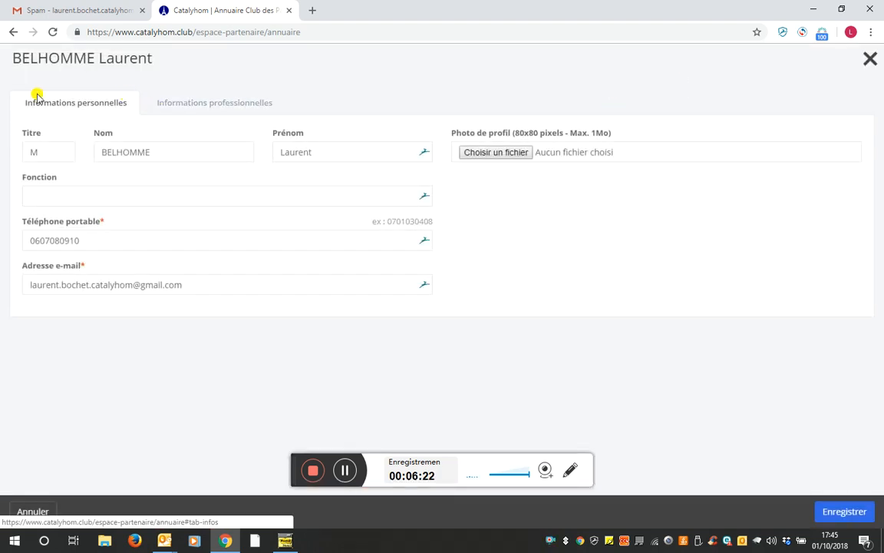
left_click(178, 107)
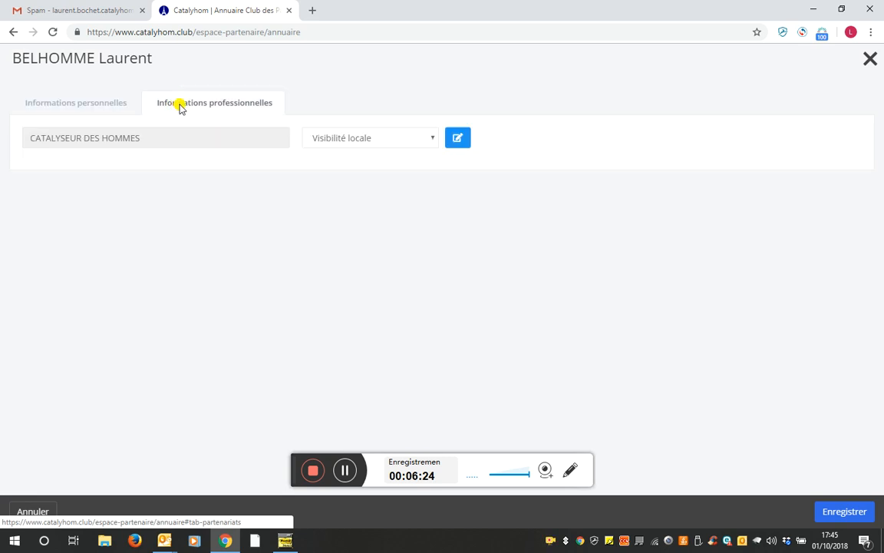
scroll(869, 62, "down", 1)
left_click(870, 64)
left_click(826, 67)
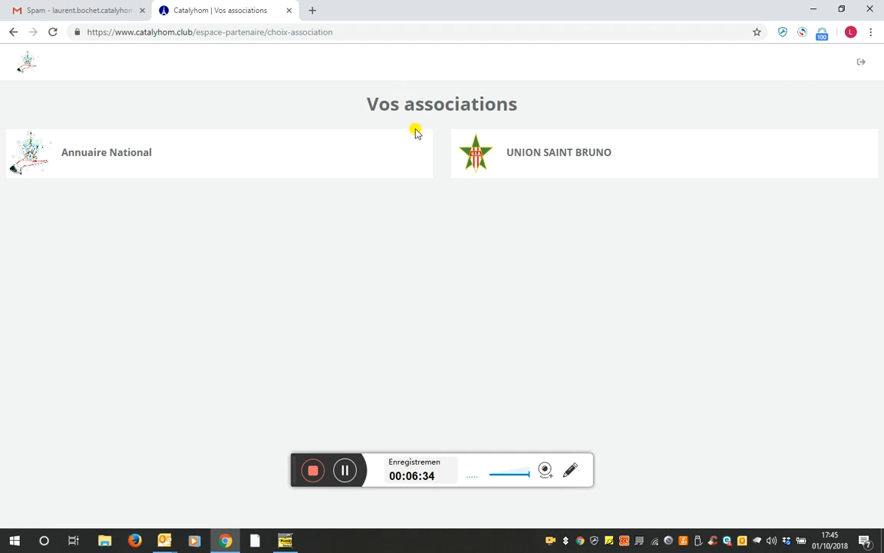
Open the UNION SAINT BRUNO card and scroll its 36-partner list
left_click(503, 165)
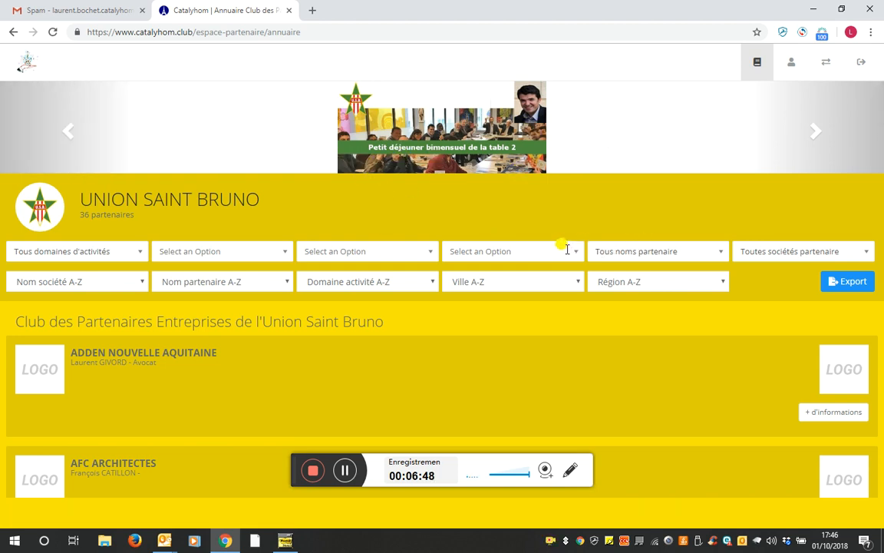
scroll(510, 249, "down", 2)
left_click(814, 132)
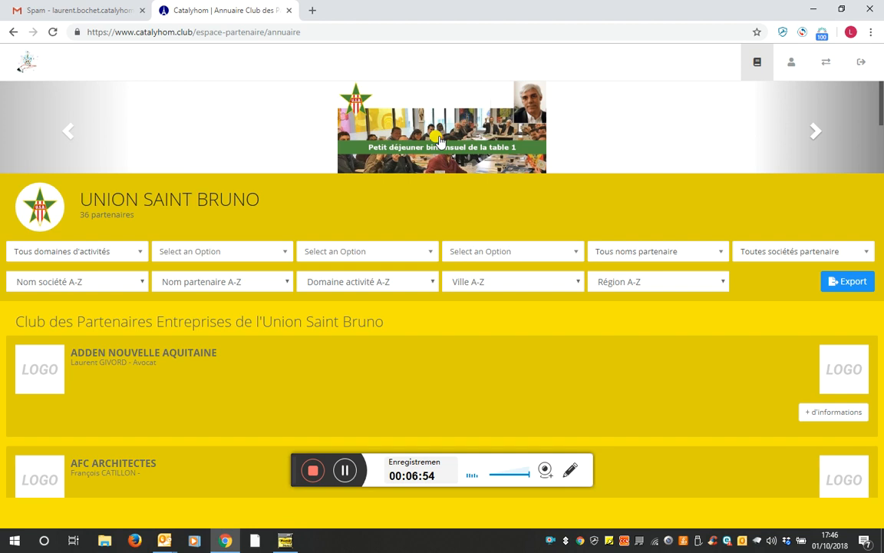
left_click(389, 115)
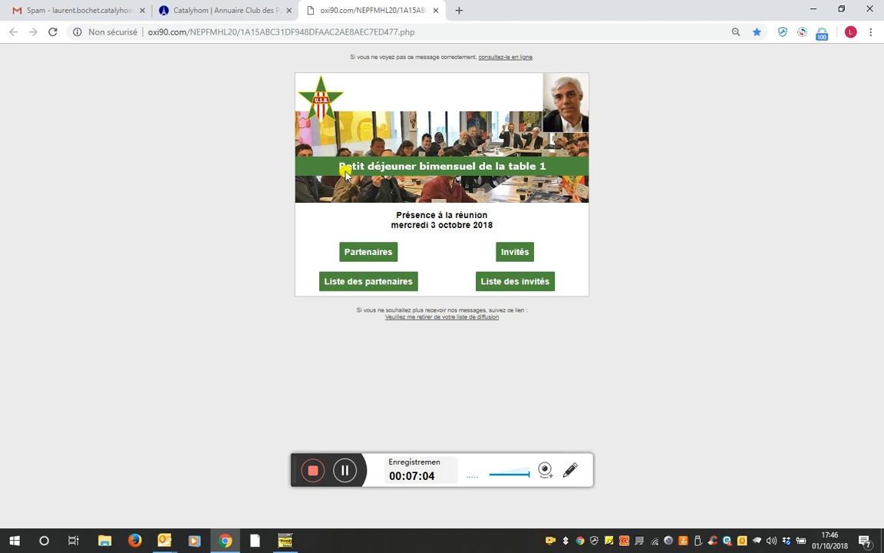
left_click(513, 258)
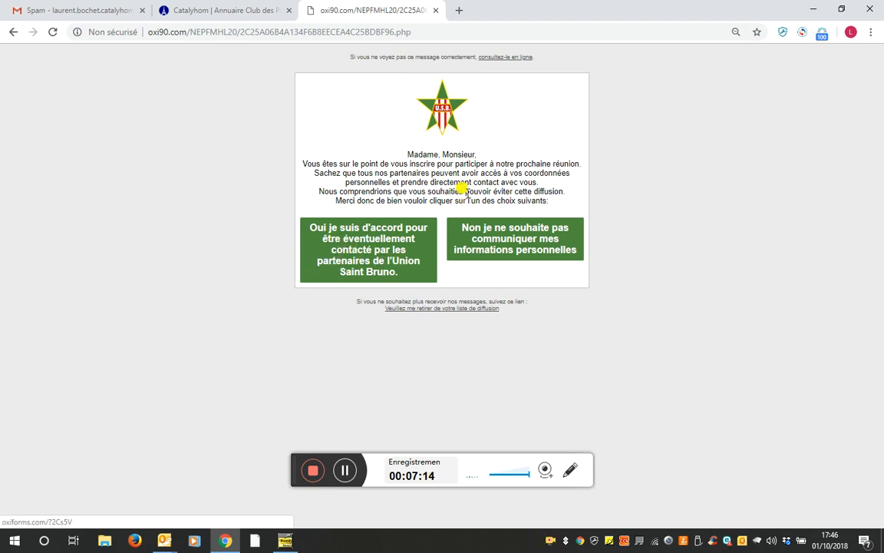
left_click(435, 10)
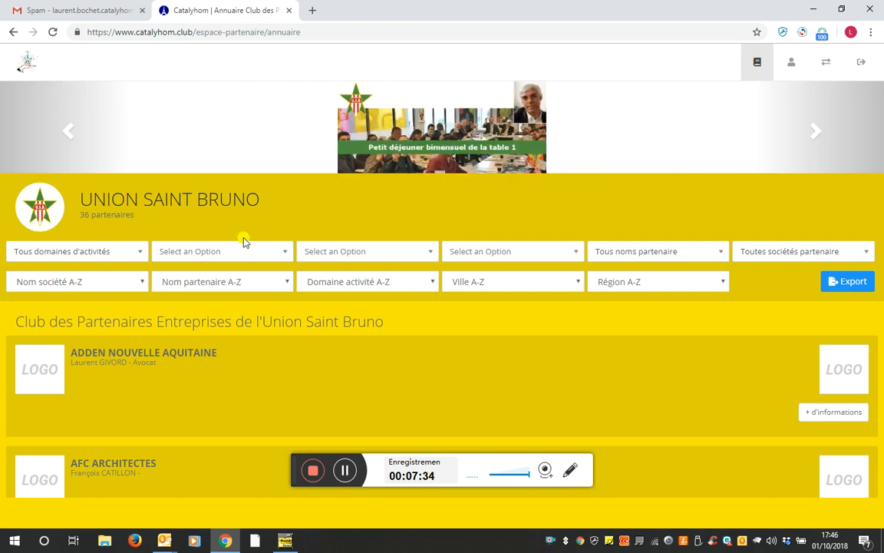
In Mon compte, replace the surname with a new one and set Fonction to Consultant
left_click(790, 72)
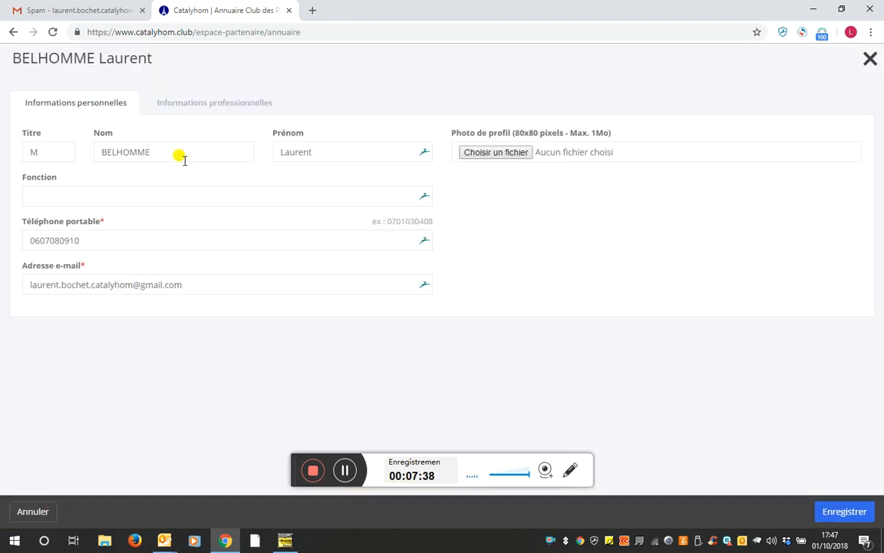
left_click(176, 152)
left_click_drag(170, 151, 93, 151)
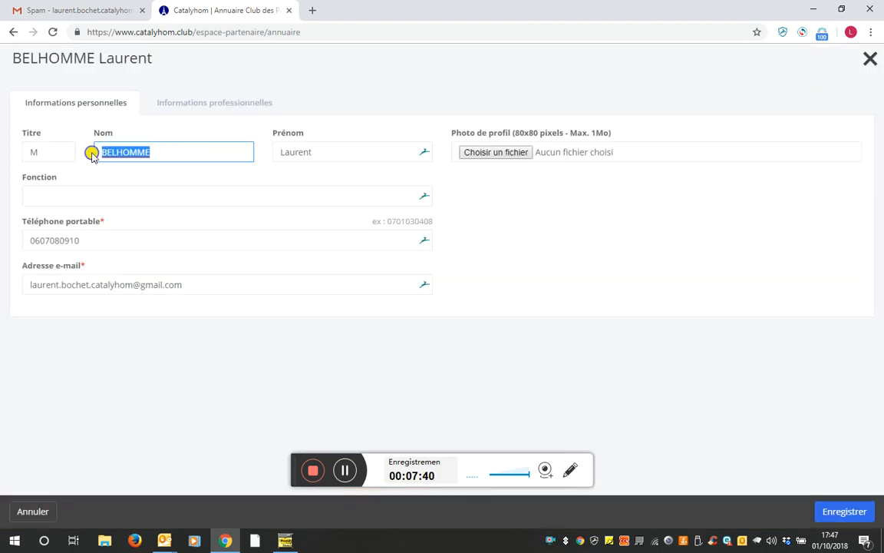
type("AFFR")
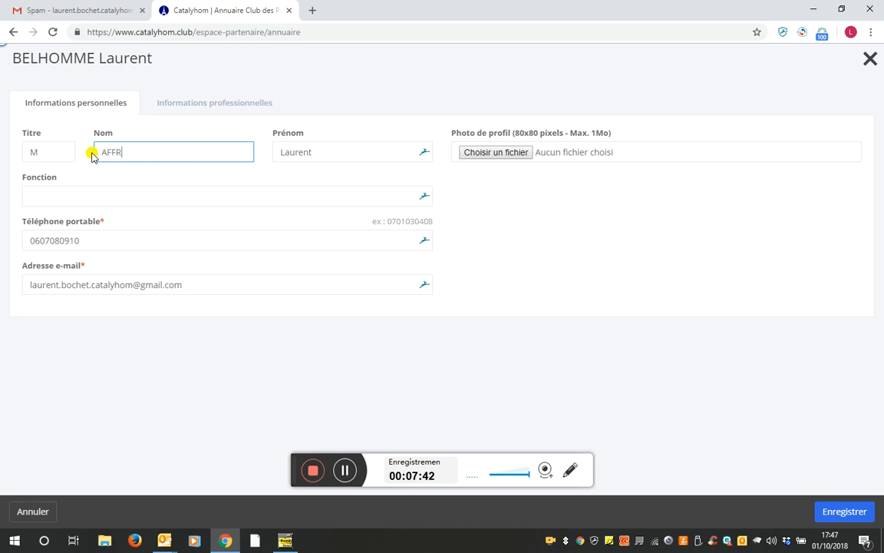
type("EUXBONHOMME")
key("Tab")
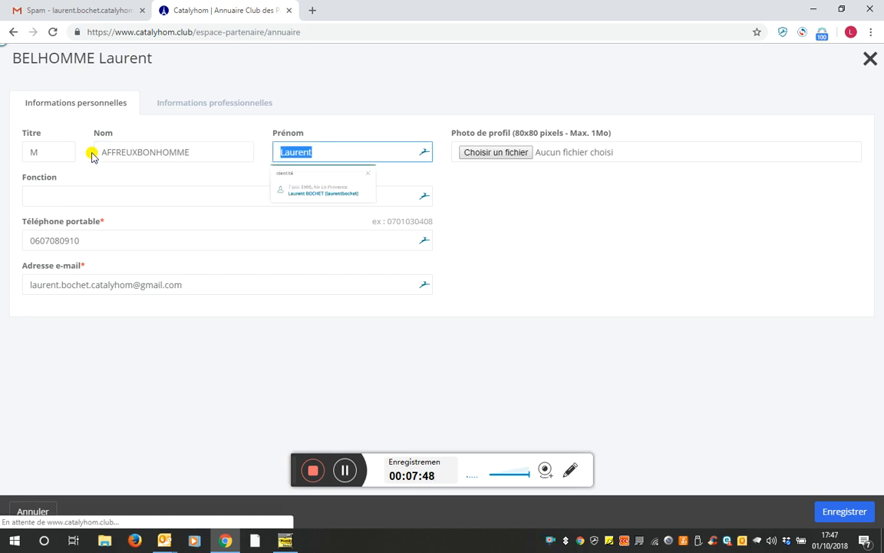
key("Tab")
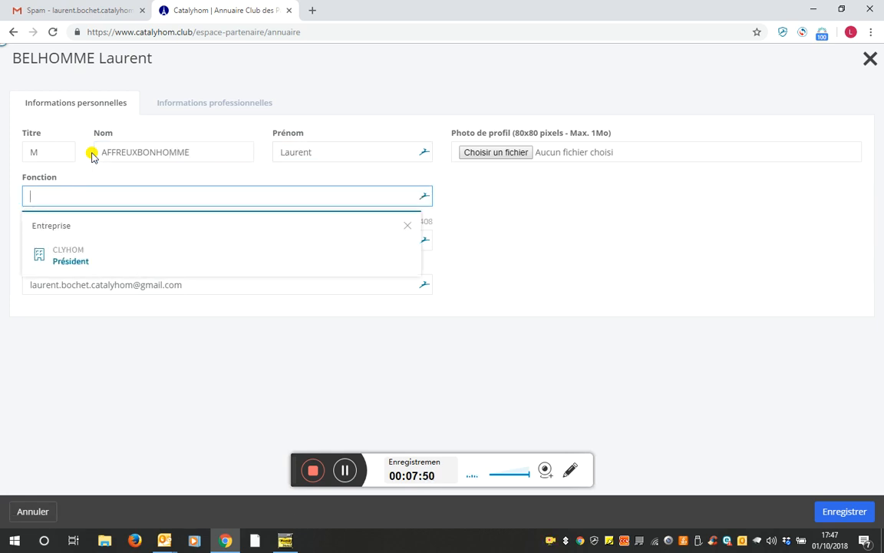
type("Consultant")
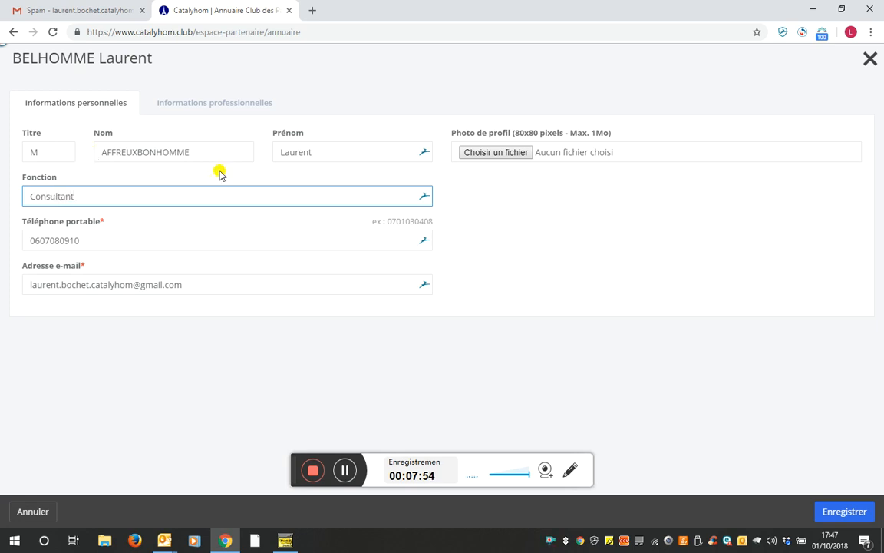
Attach photo-LBO.jpg as the profile picture and save the profile
left_click(487, 154)
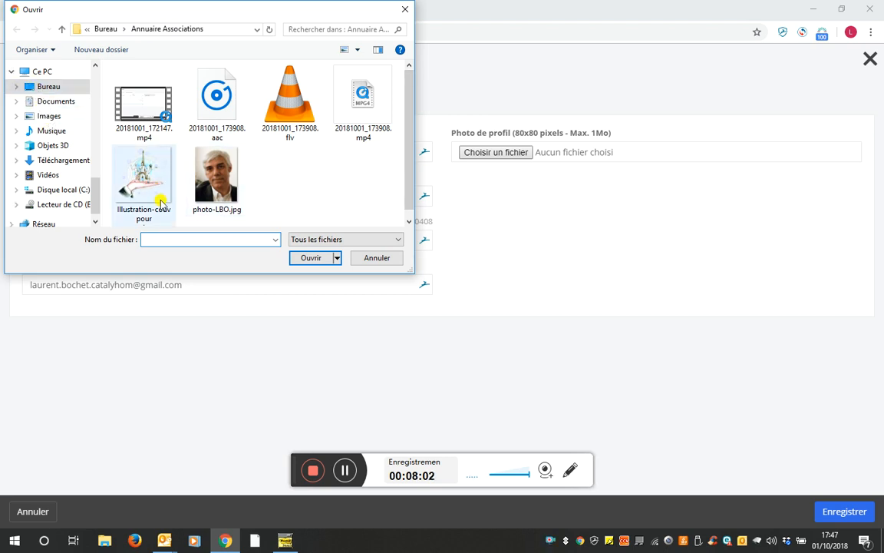
left_click(221, 176)
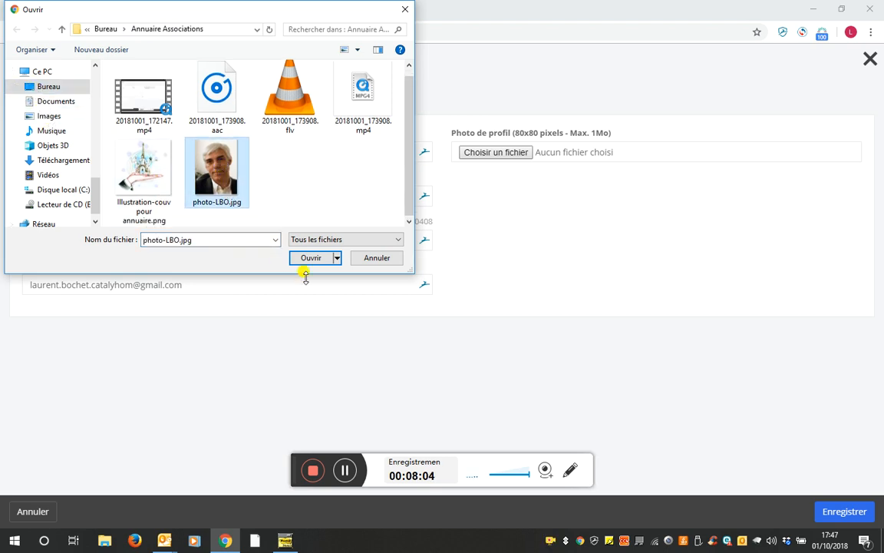
left_click(308, 261)
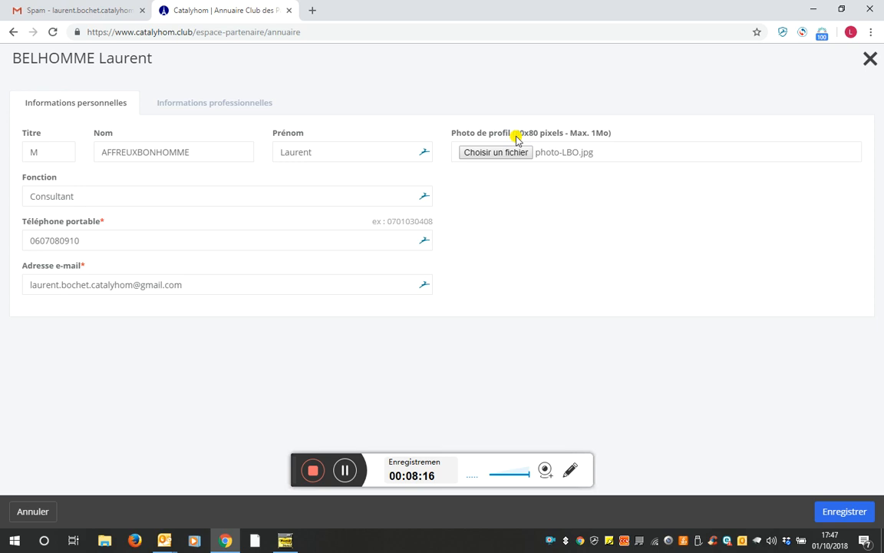
left_click(839, 512)
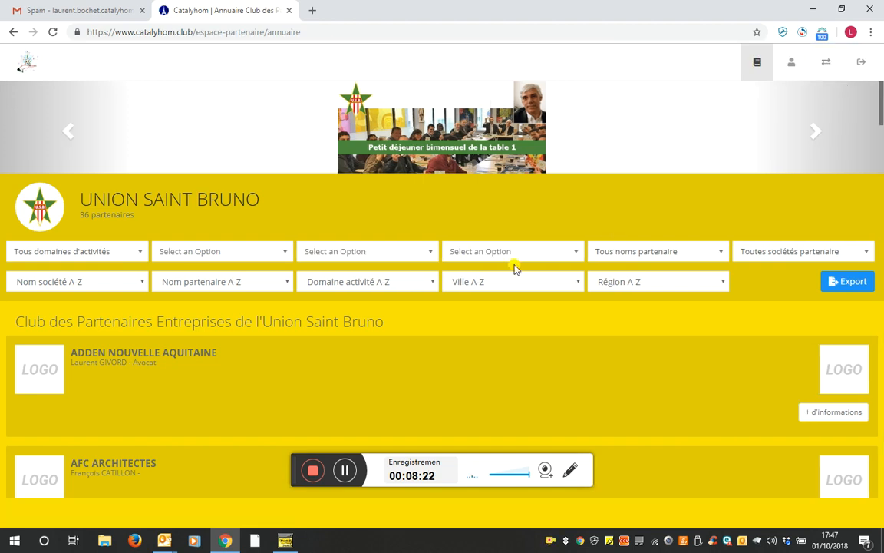
Reopen the account profile at Informations professionnelles showing CATALYSEUR DES HOMMES
left_click(792, 65)
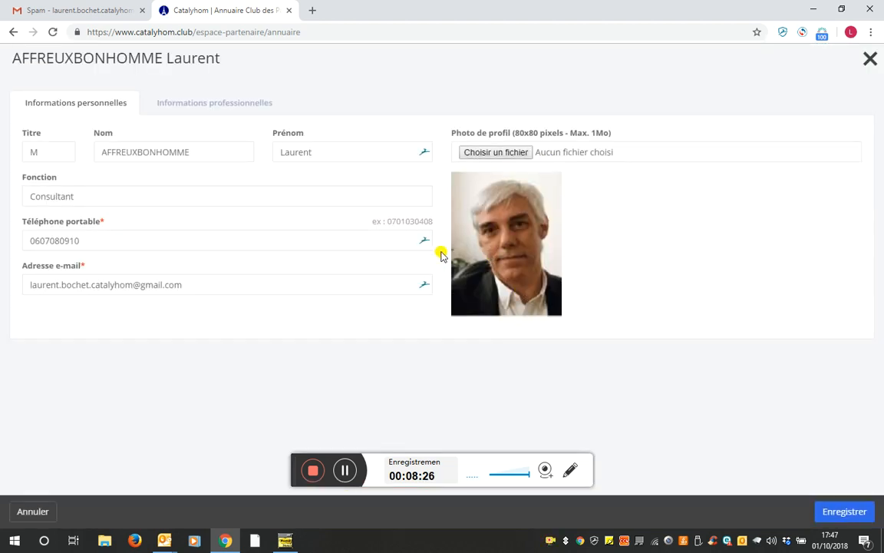
left_click(198, 106)
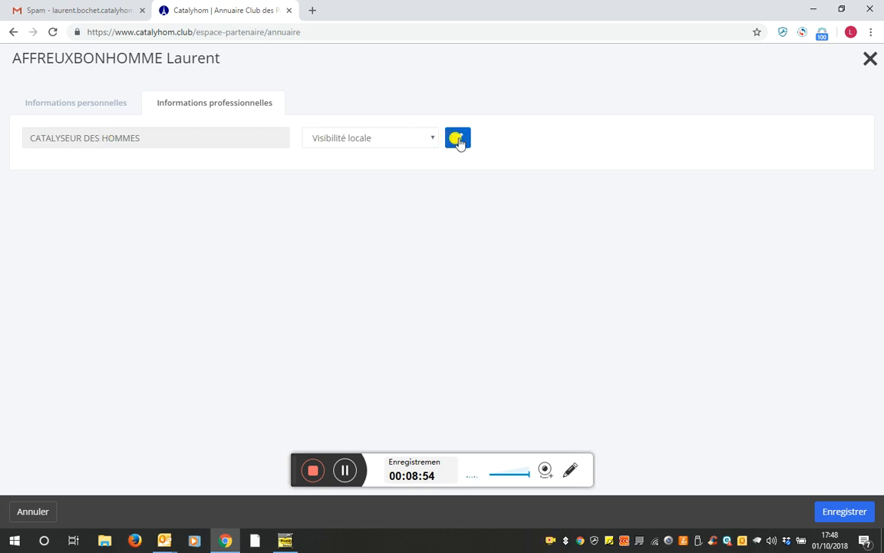
Choose Visibilité Nationale for CATALYSEUR DES HOMMES, re-selecting it after briefly switching back to local
left_click(419, 138)
left_click(403, 167)
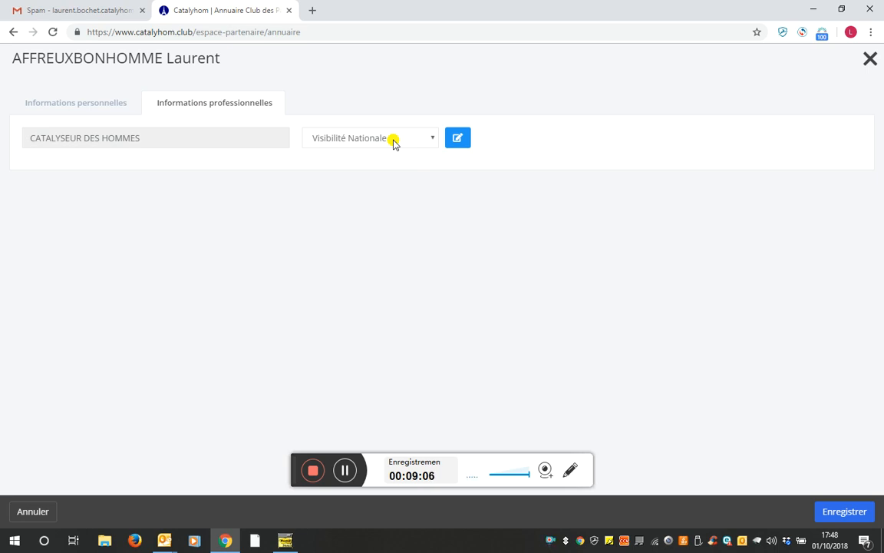
left_click(393, 145)
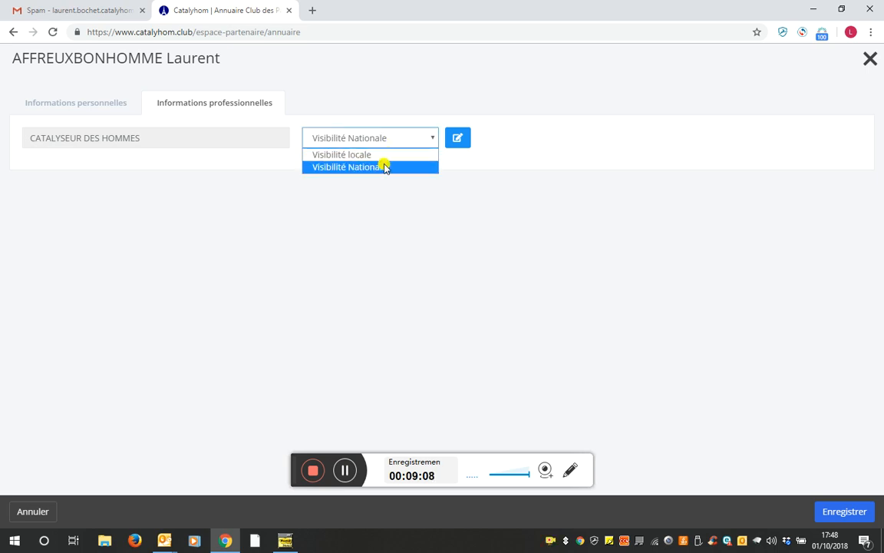
left_click(381, 154)
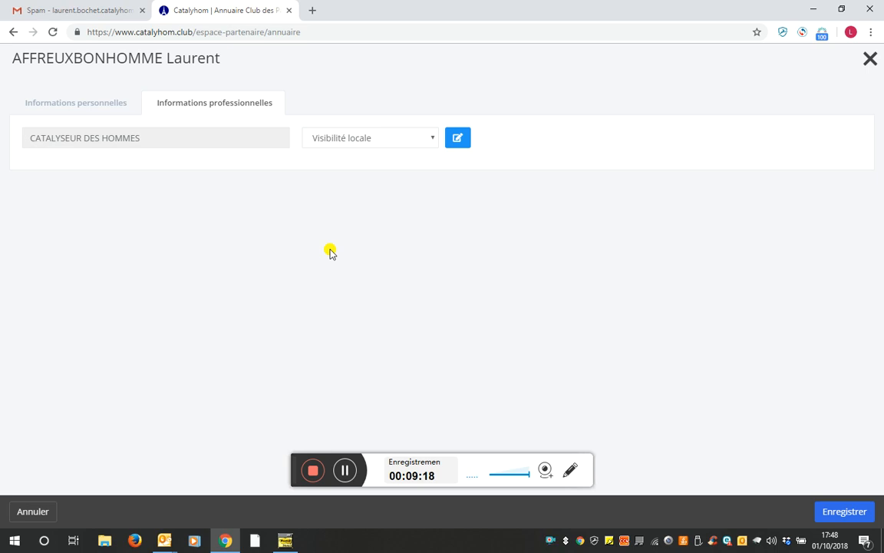
left_click(429, 140)
left_click(404, 165)
left_click(456, 140)
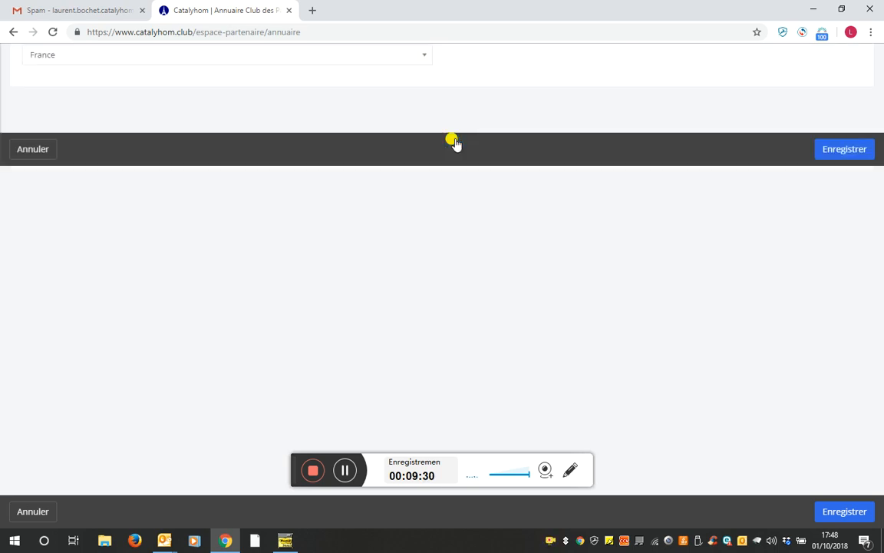
left_click_drag(146, 151, 28, 148)
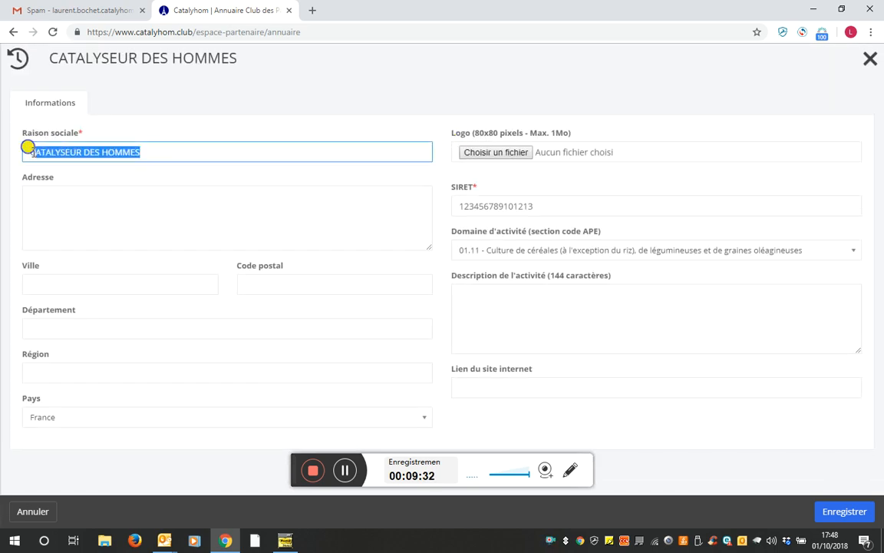
type("CATALYHOM")
left_click(240, 202)
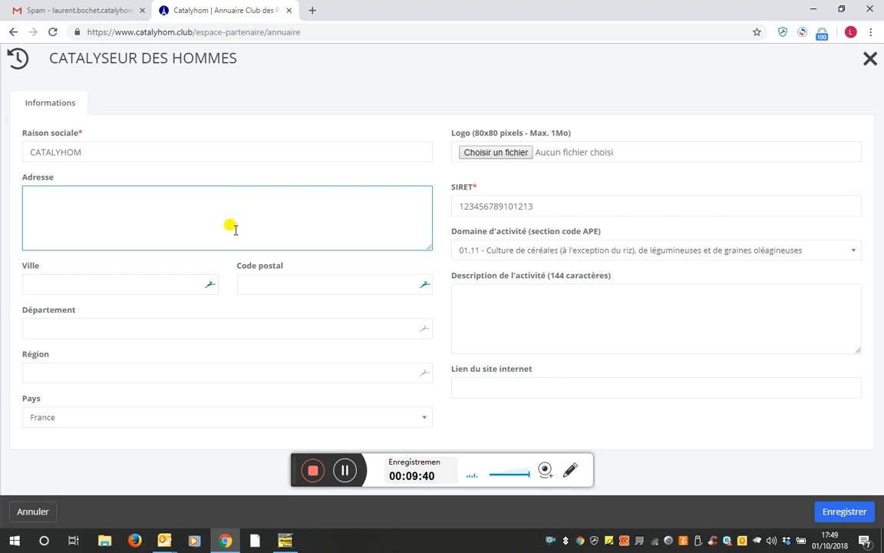
left_click(142, 283)
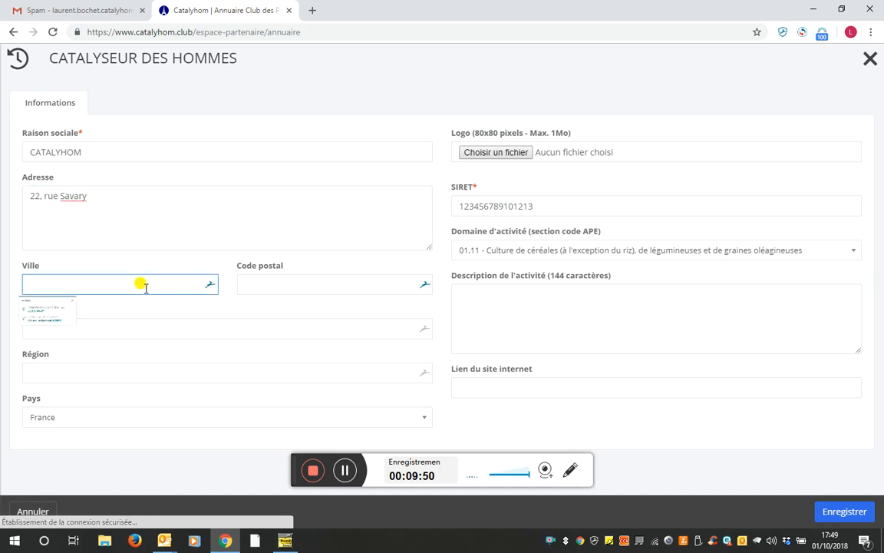
left_click(117, 345)
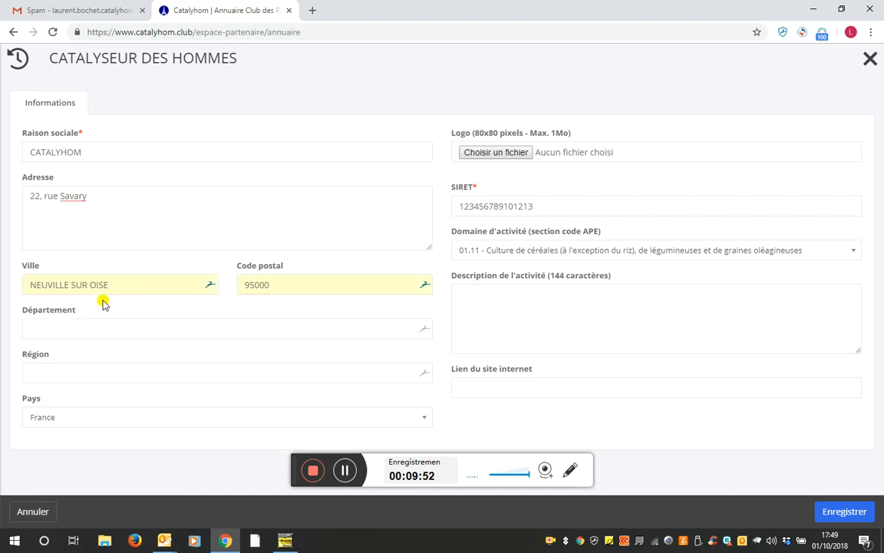
Fill in department Val d'Oise and region IDF
left_click(135, 328)
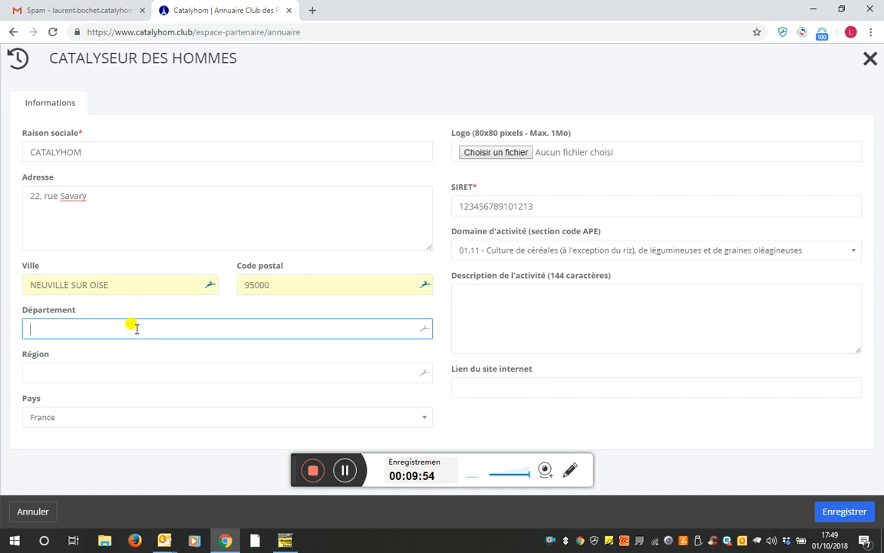
type("Val d")
key("BackSpace")
type("d'Oise")
key("Tab")
type("IDF")
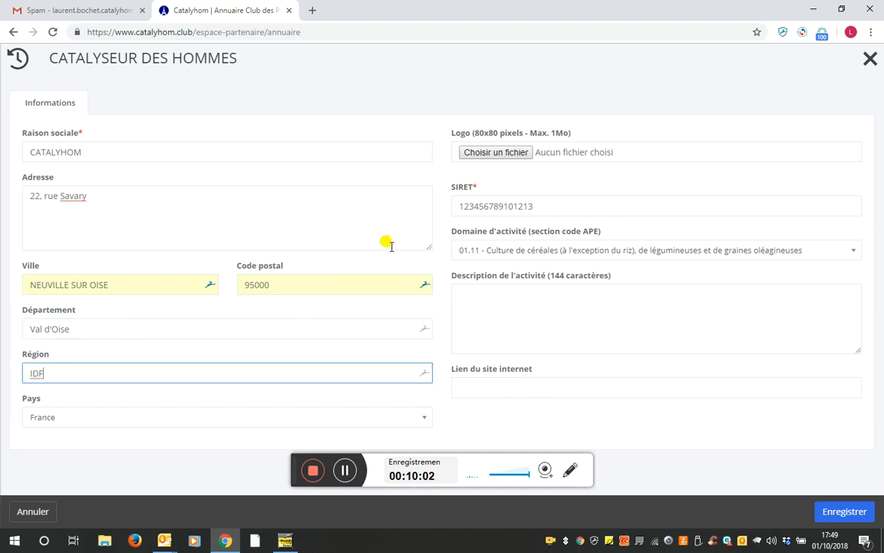
Pick Illustration-couv pour annuaire.png from the file chooser as the company logo
left_click(498, 153)
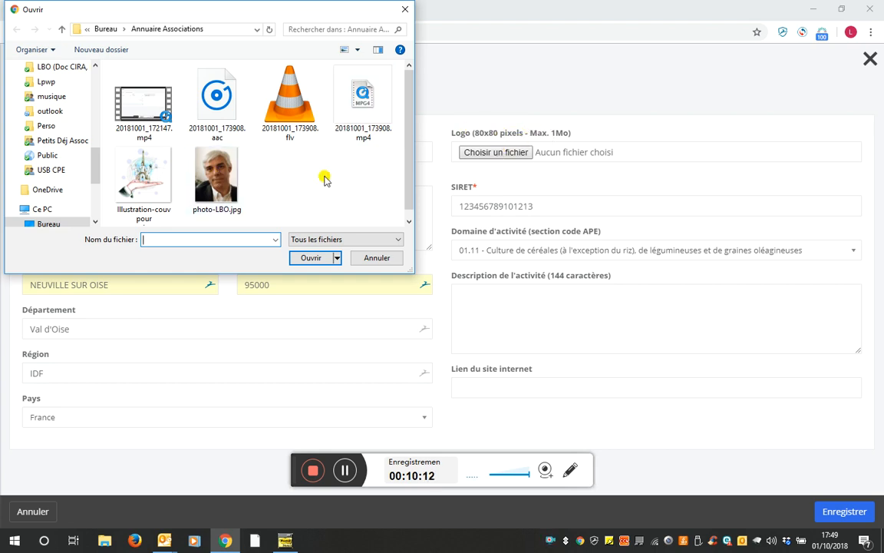
left_click(142, 184)
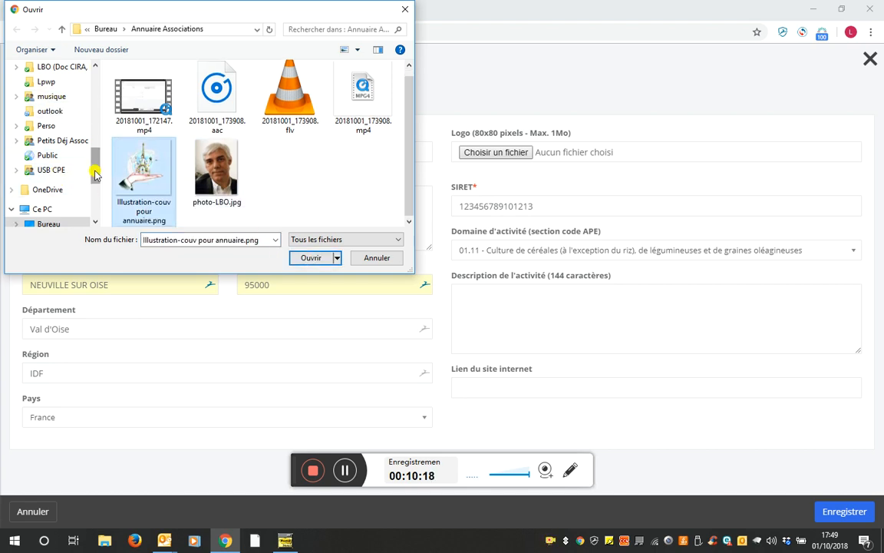
scroll(95, 175, "up", 5)
scroll(96, 175, "down", 5)
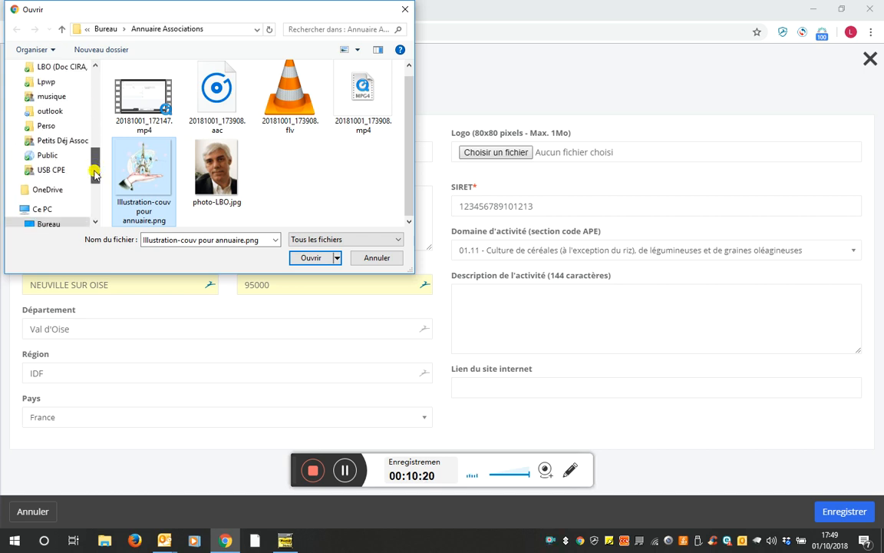
left_click(307, 258)
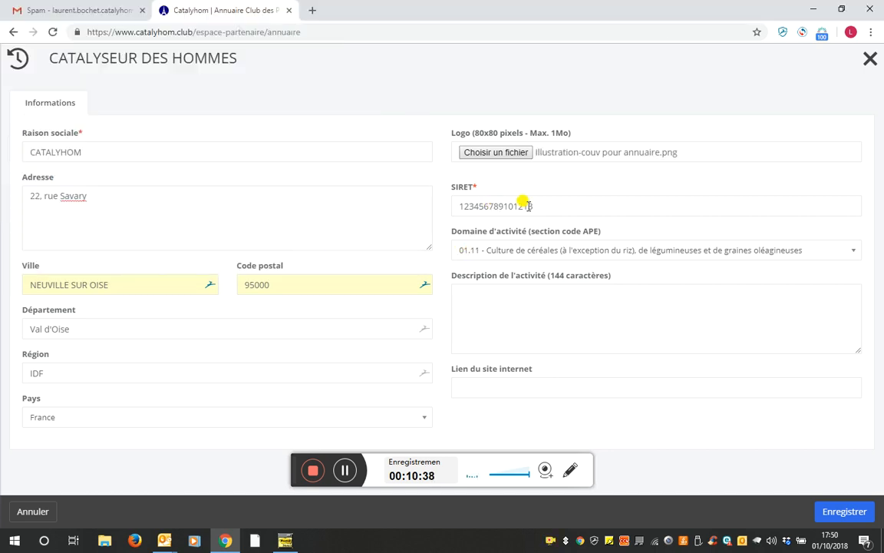
Search the activity list for 'Conseil' and choose 70.22Z – Conseil pour les affaires et autres conseils de gestion
left_click_drag(528, 205, 454, 204)
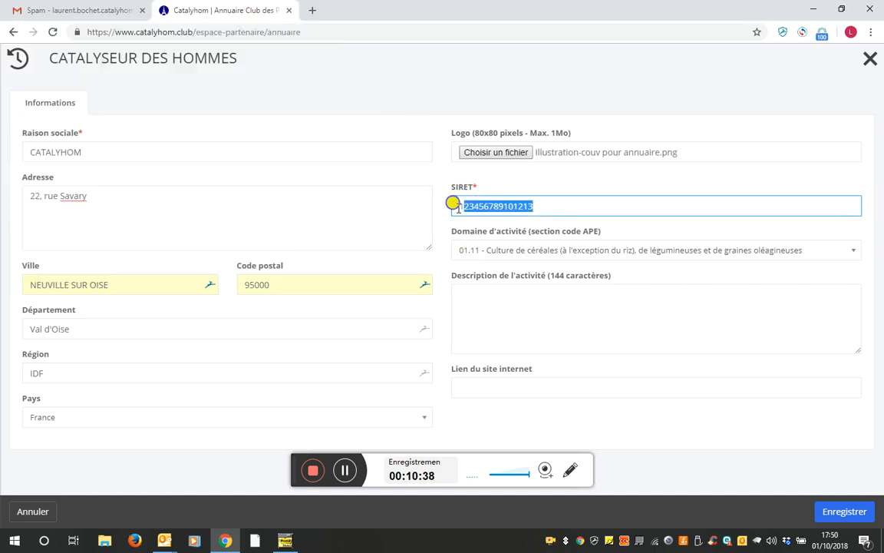
left_click(477, 249)
left_click(477, 249)
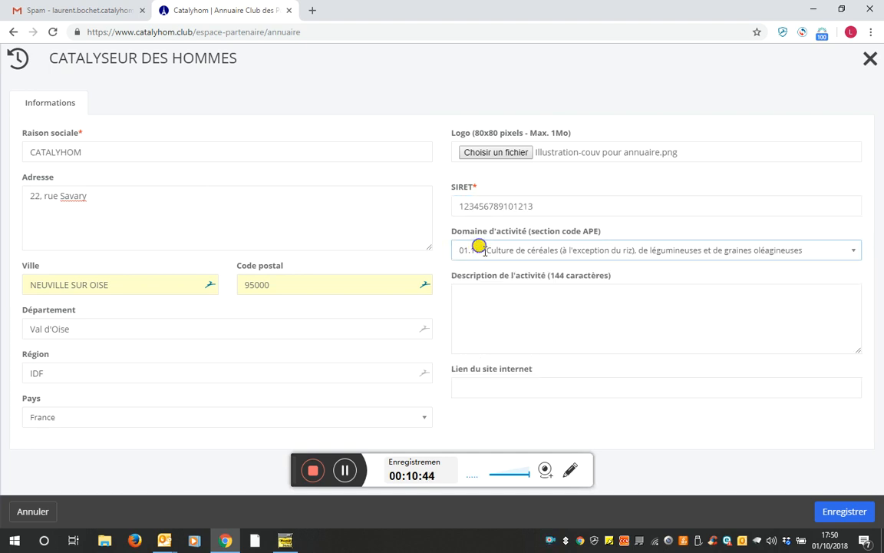
left_click(470, 250)
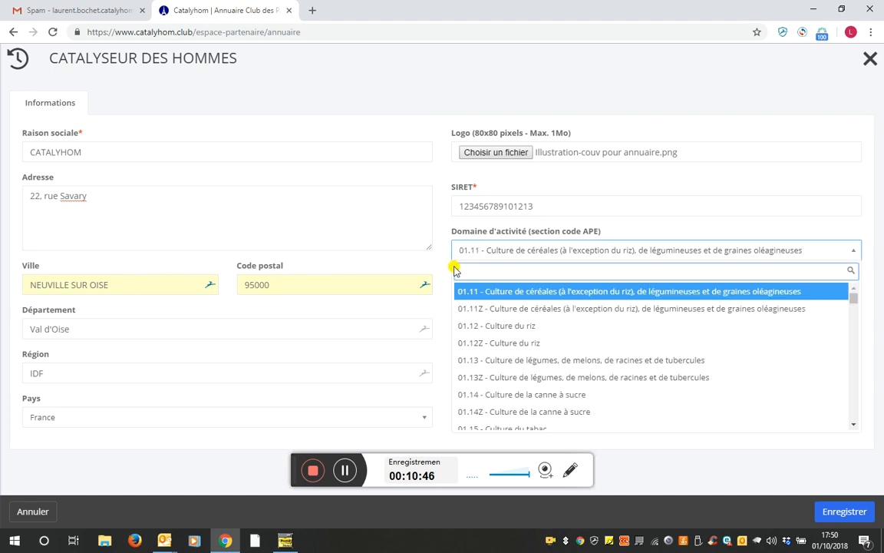
left_click(470, 249)
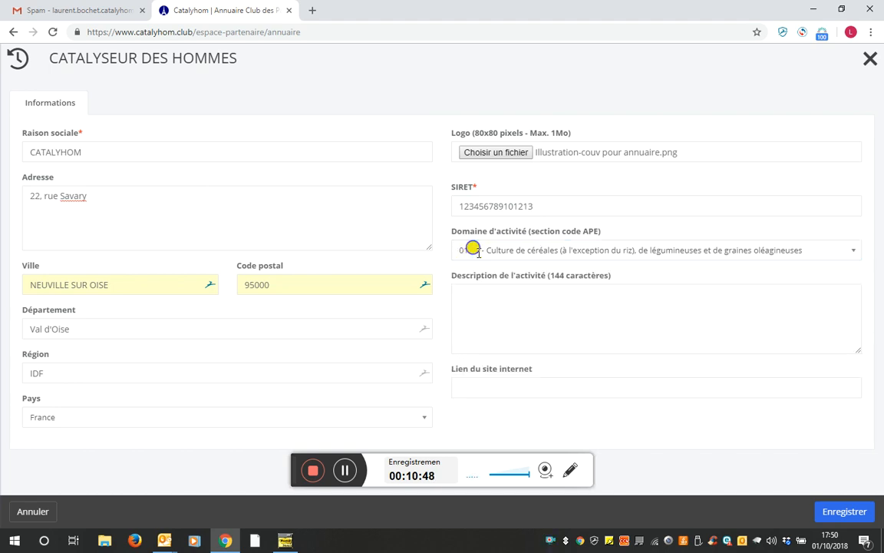
left_click(474, 249)
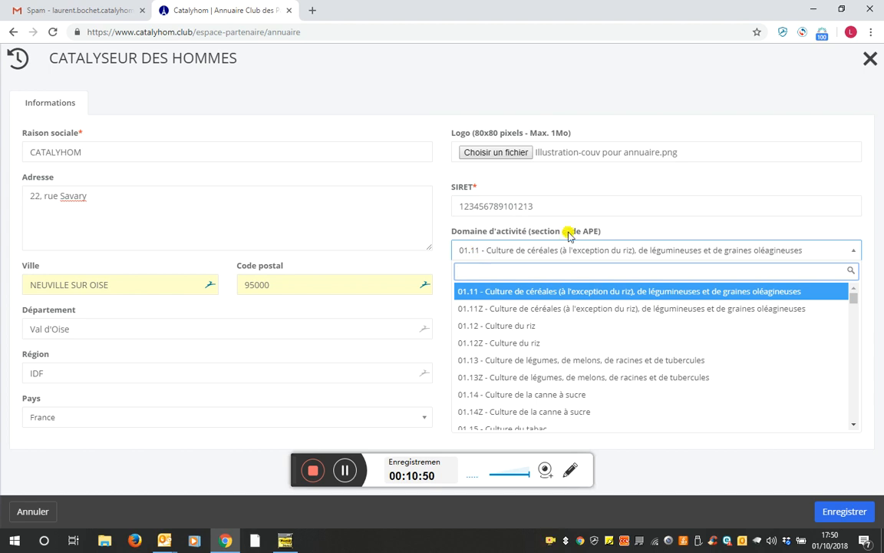
type("70")
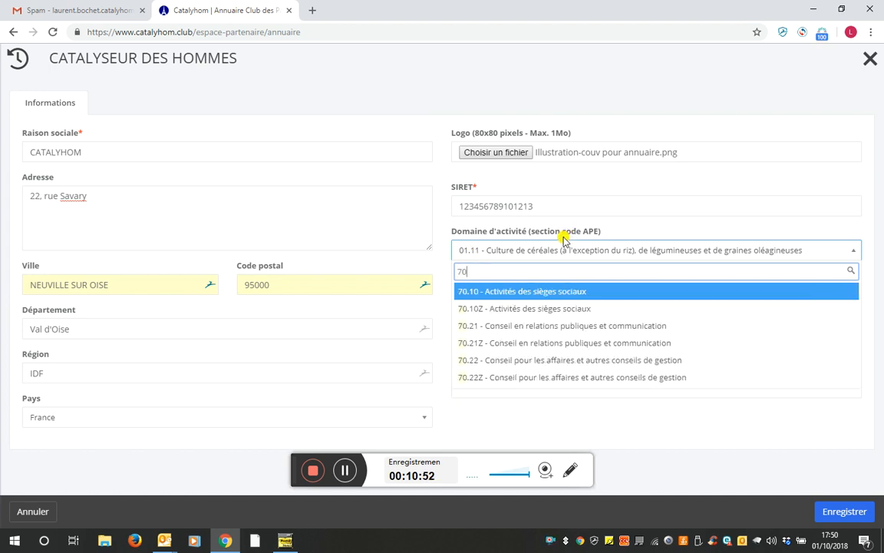
type(".22")
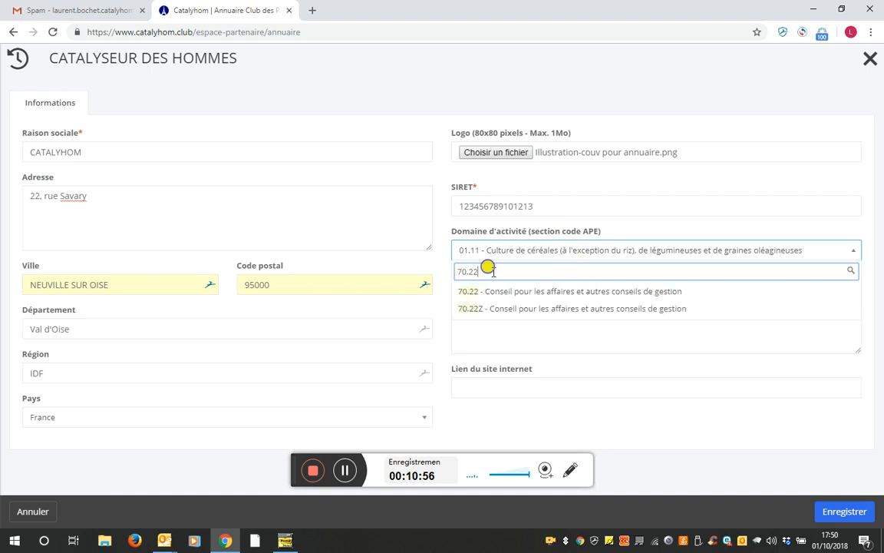
left_click_drag(481, 270, 389, 276)
type("Conseil")
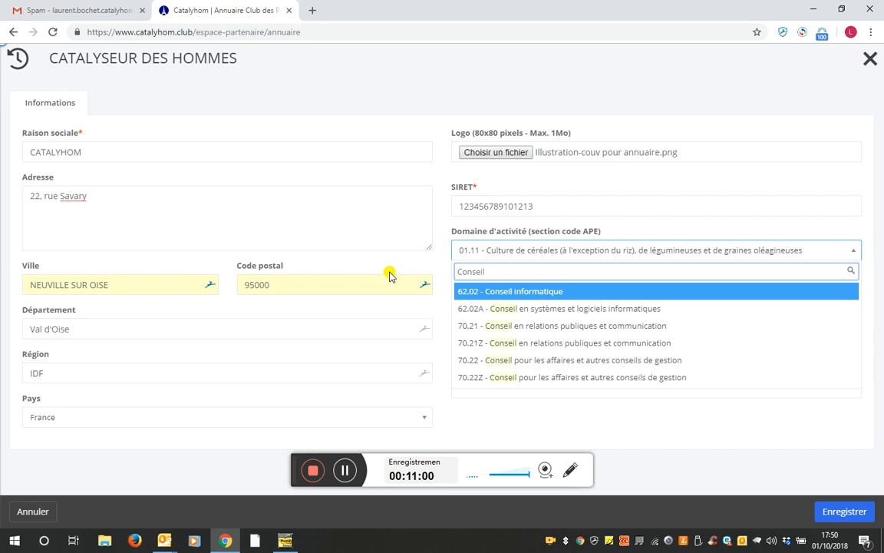
left_click(503, 380)
left_click(491, 306)
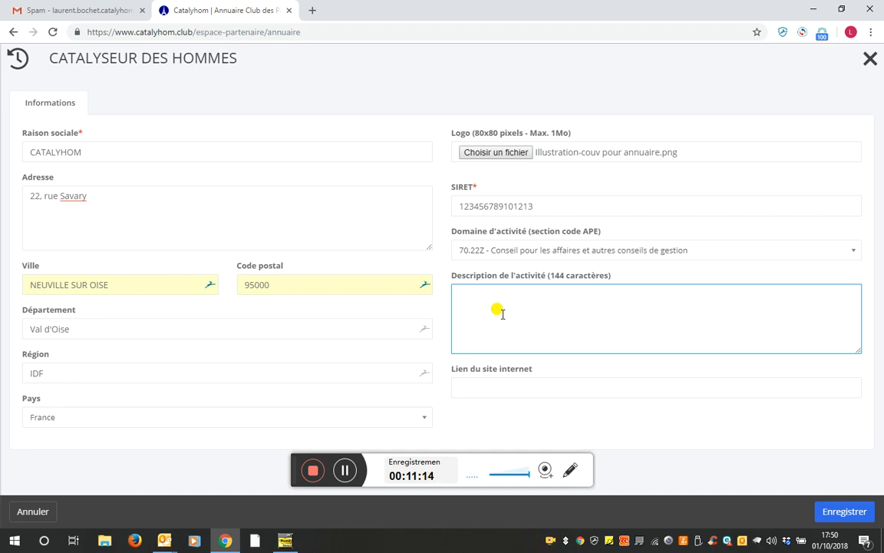
type("Catalyhom")
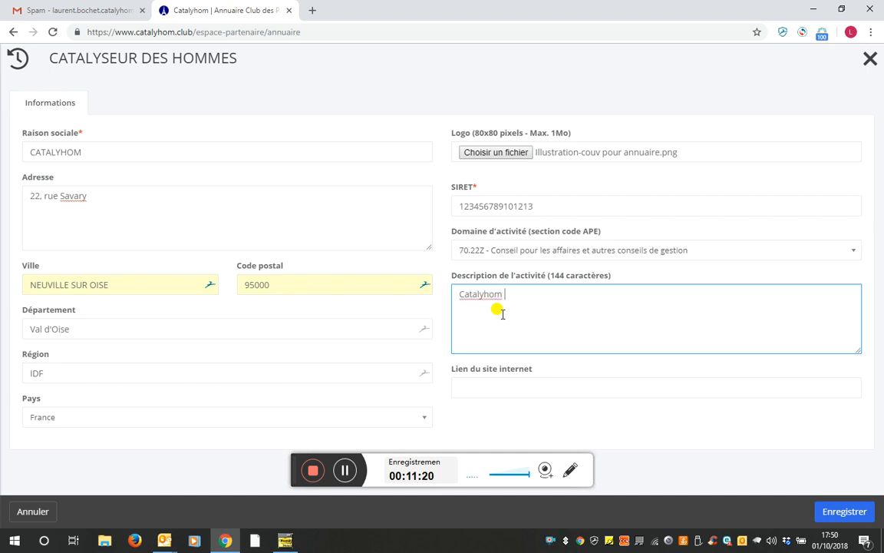
type(" est une")
key("BackSpace")
key("BackSpace")
key("BackSpace")
key("BackSpace")
key("BackSpace")
key("BackSpace")
key("BackSpace")
key("BackSpace")
key("BackSpace")
key("BackSpace")
key("BackSpace")
key("BackSpace")
key("BackSpace")
key("BackSpace")
key("BackSpace")
type("Société")
type("de co")
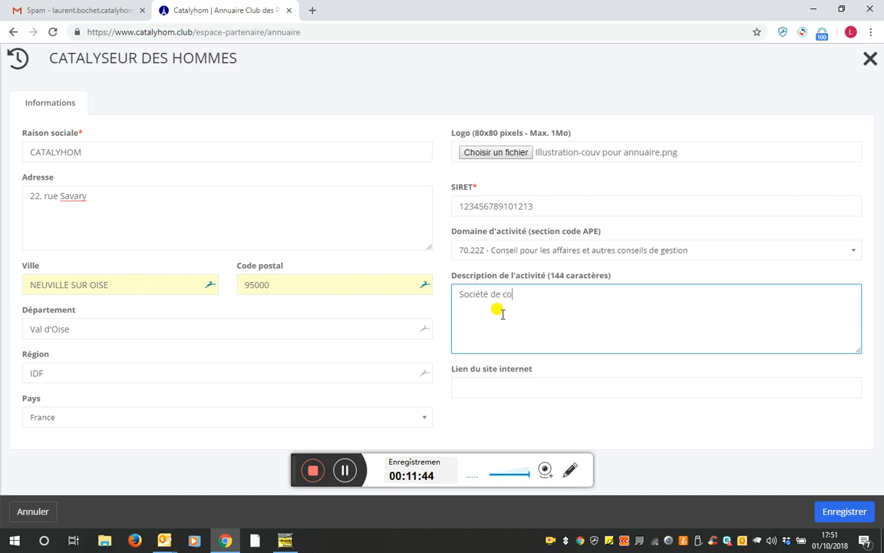
type("nseil de dével")
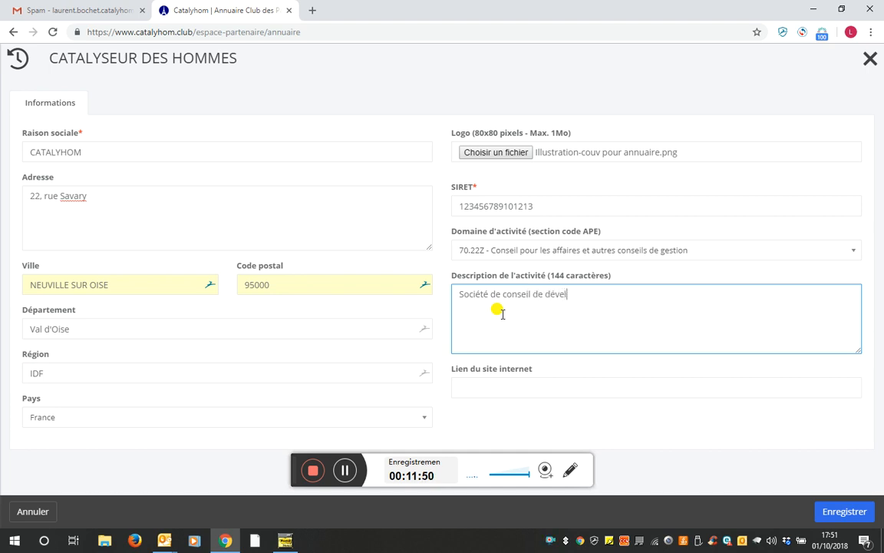
type("oppement commercial")
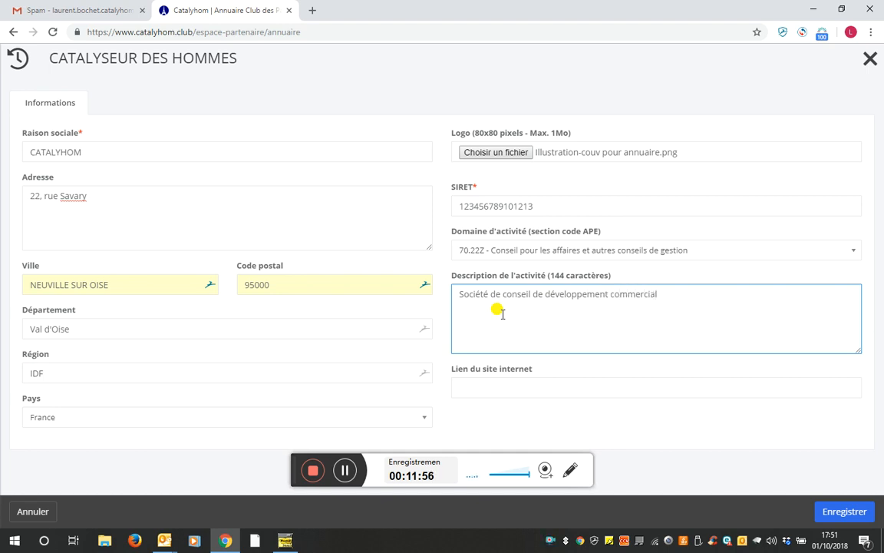
left_click(472, 389)
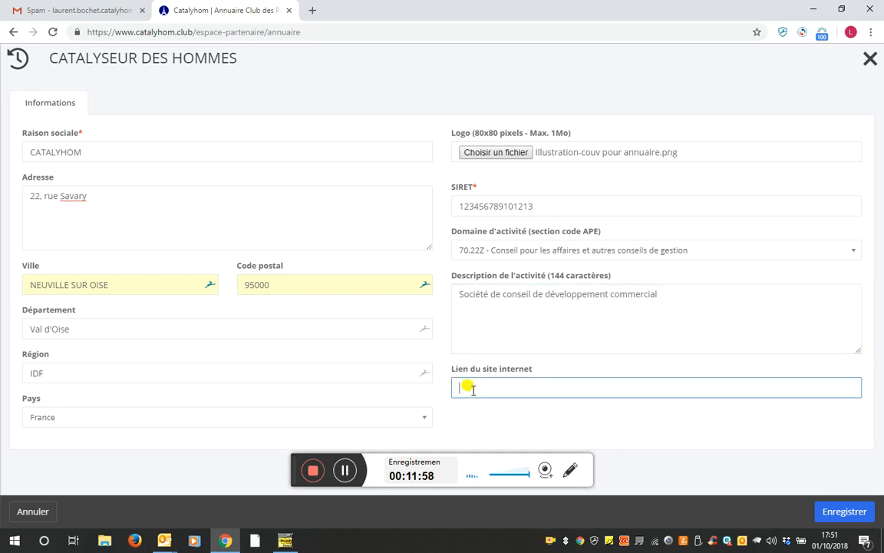
type("www.catalyhom.club")
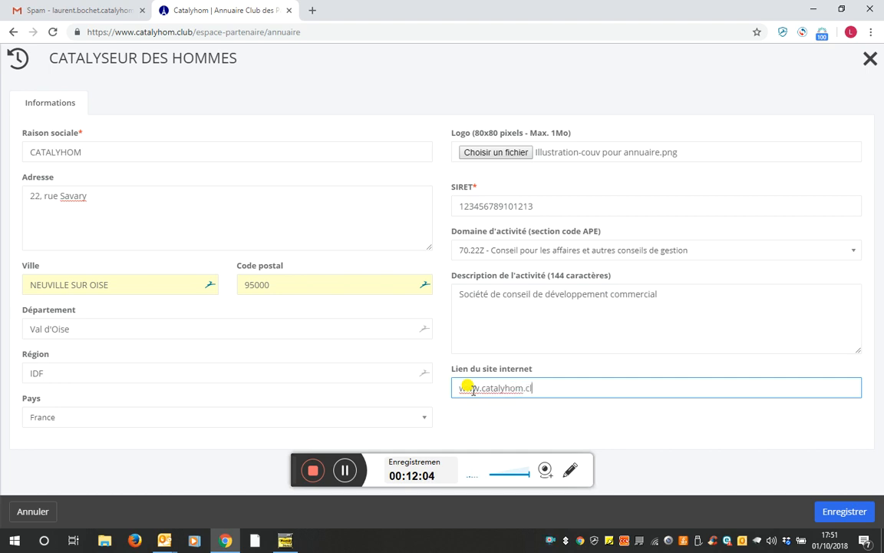
Save the company profile, close the edit and account panels, and reload the directory
left_click(833, 512)
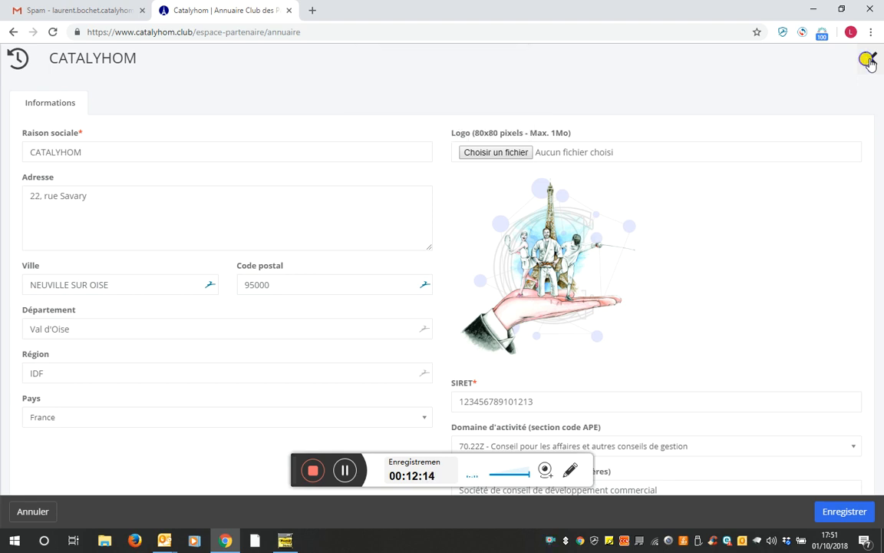
left_click(869, 59)
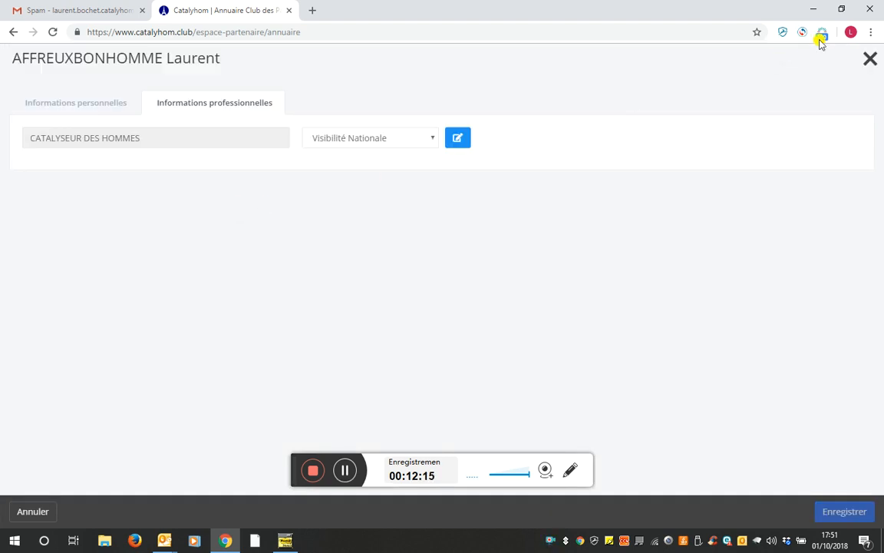
left_click(869, 59)
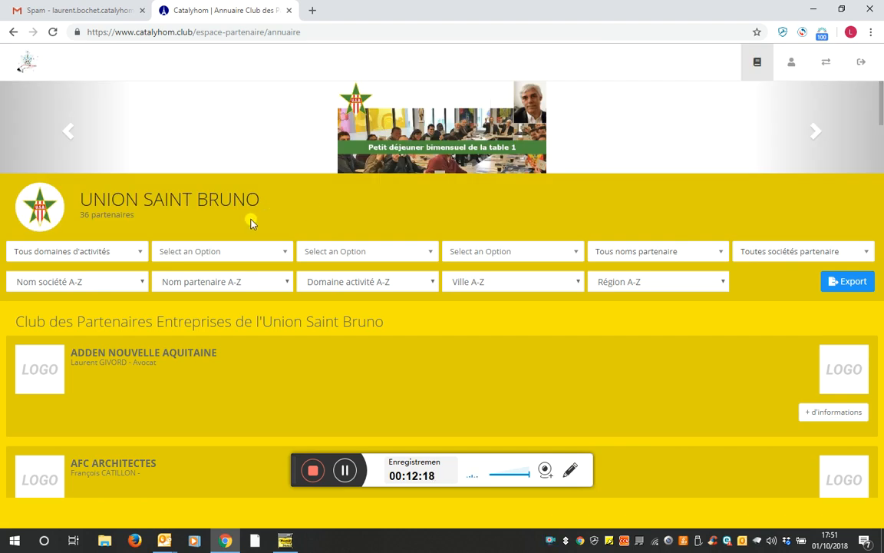
left_click(52, 34)
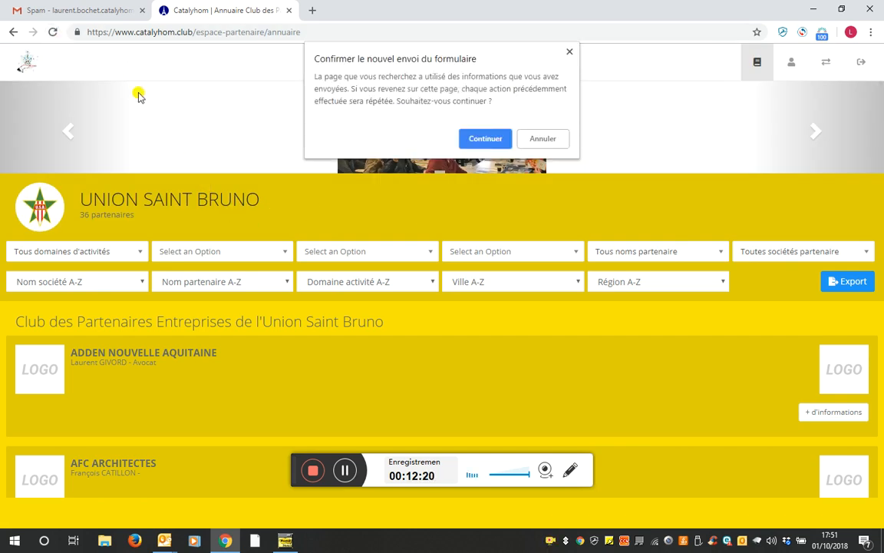
left_click(467, 138)
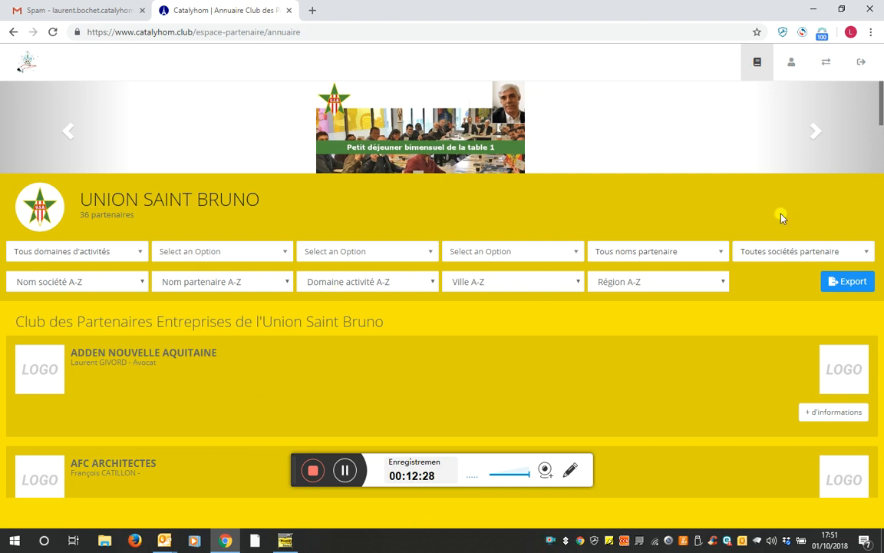
left_click_drag(880, 98, 881, 167)
scroll(360, 257, "down", 5)
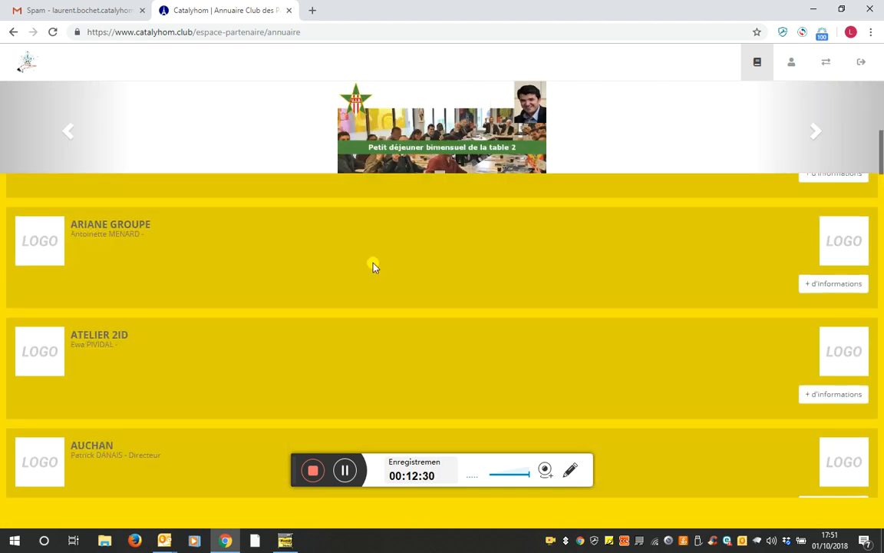
scroll(319, 284, "down", 3)
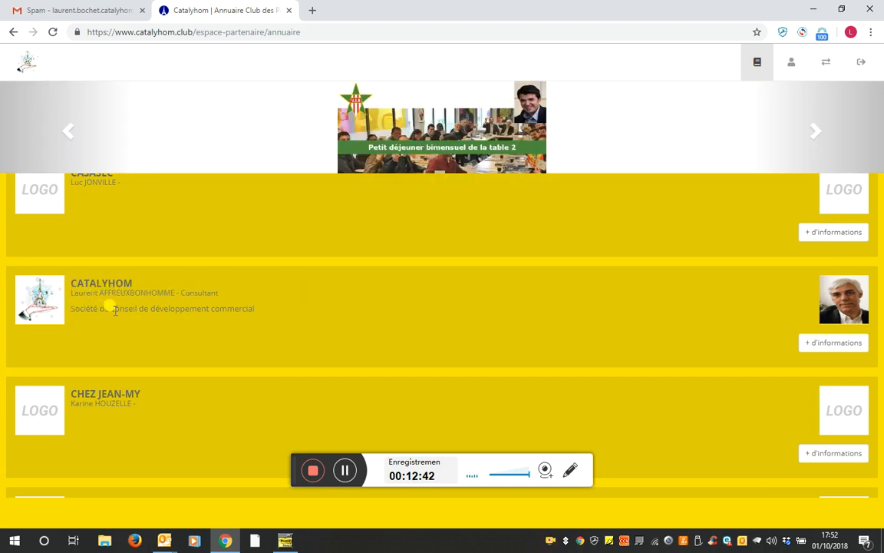
left_click(812, 346)
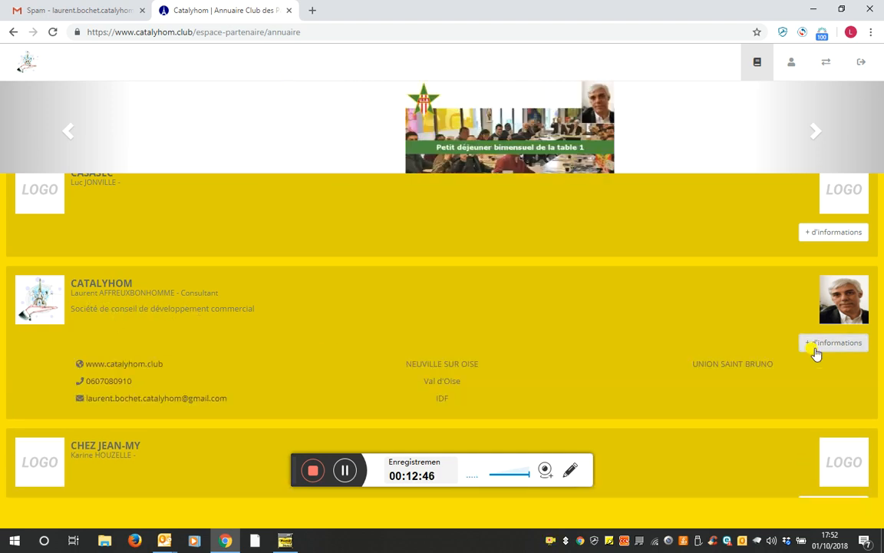
left_click(132, 366)
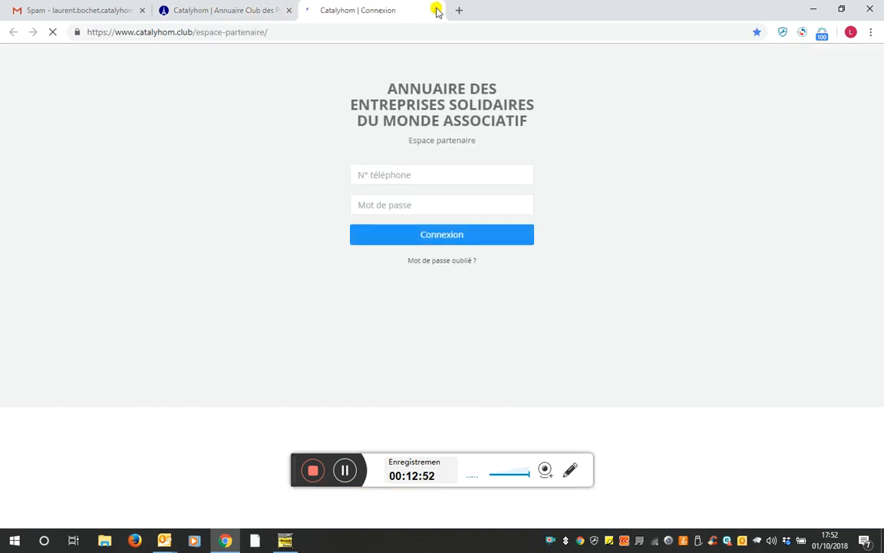
left_click(434, 11)
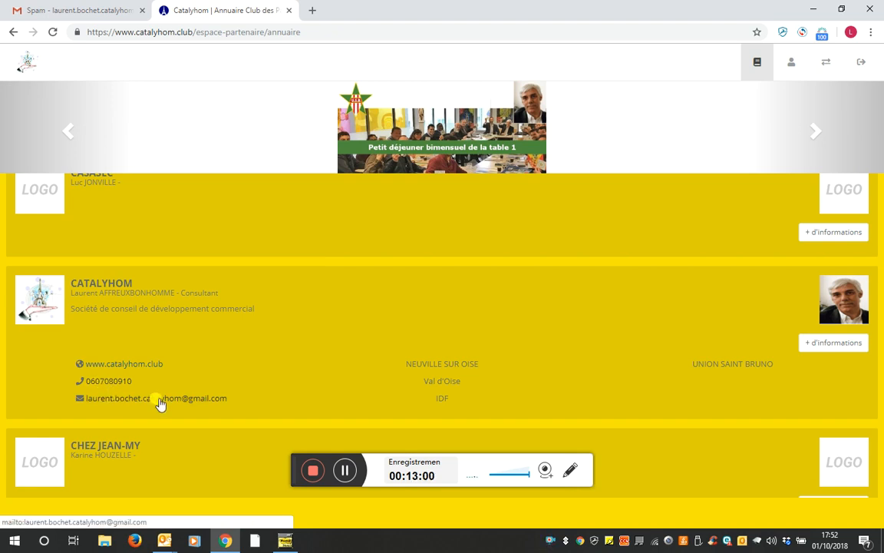
left_click(810, 342)
scroll(726, 297, "up", 4)
scroll(739, 281, "up", 5)
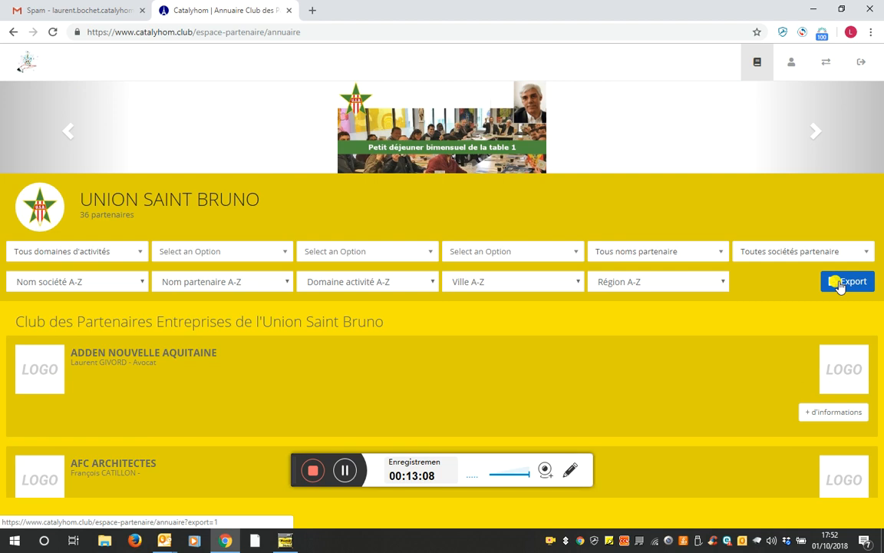
Export the directory as partenaires (2).csv and open the download in Excel
left_click(841, 282)
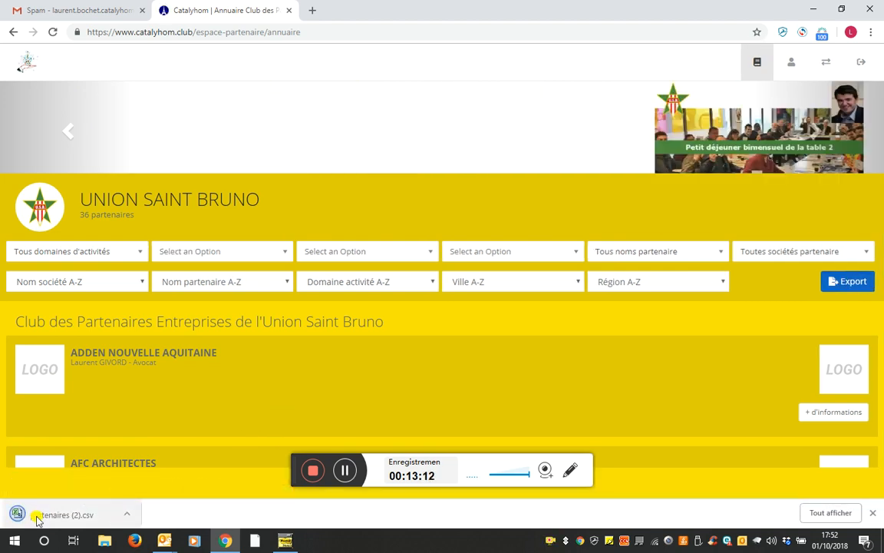
left_click(31, 518)
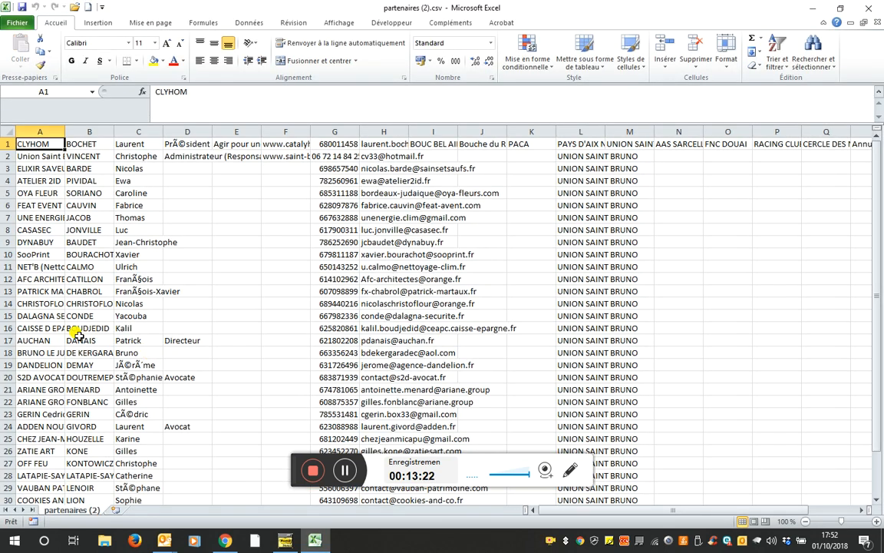
Browse the sheet, selecting e-mail cells in column H and phone numbers in column G, then close Excel
scroll(75, 325, "down", 1)
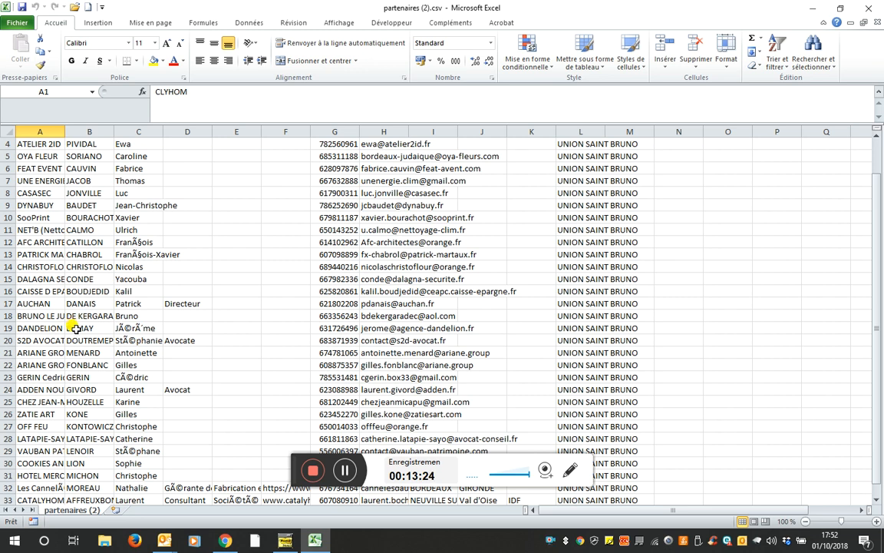
scroll(75, 328, "up", 1)
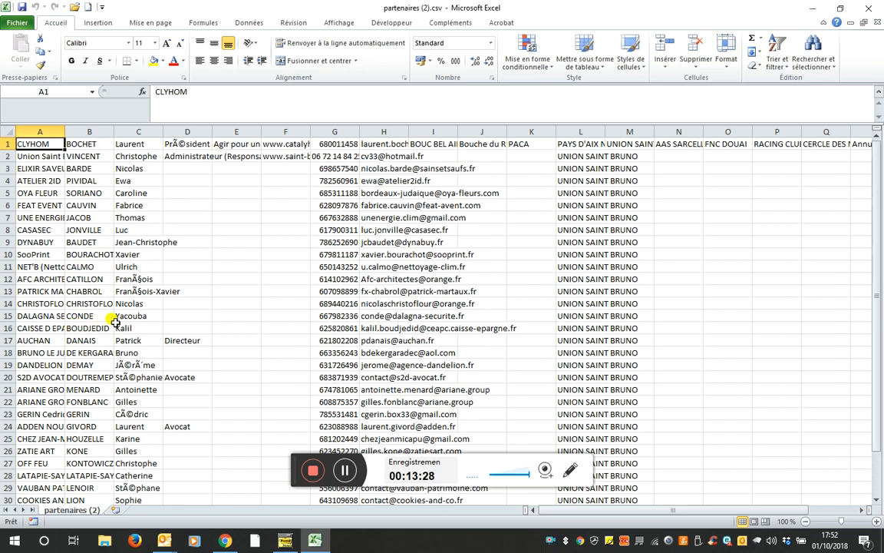
left_click(383, 168)
left_click_drag(384, 144, 392, 303)
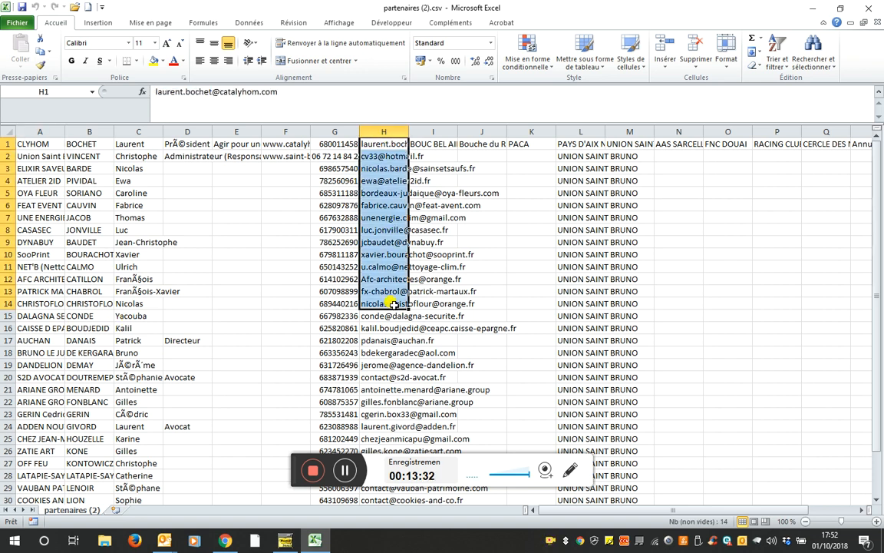
left_click(387, 278)
left_click(388, 217)
left_click(391, 180)
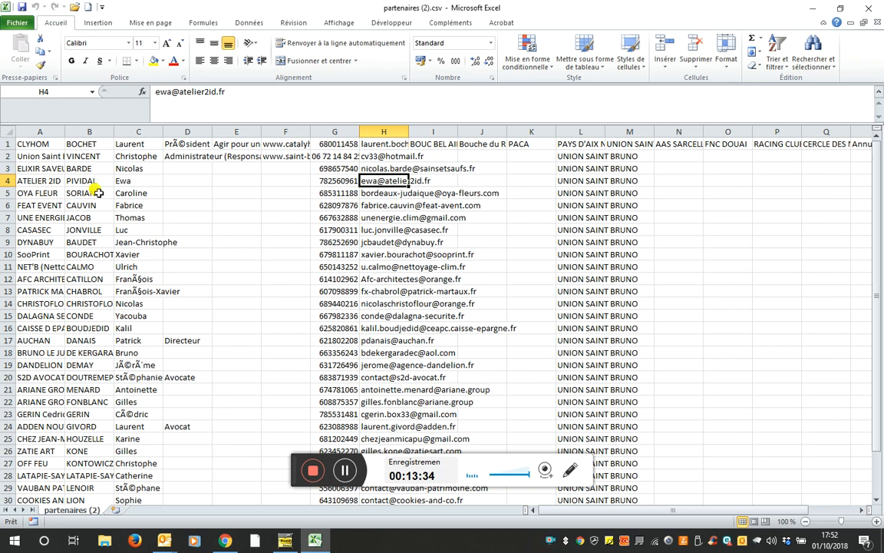
left_click_drag(332, 181, 333, 235)
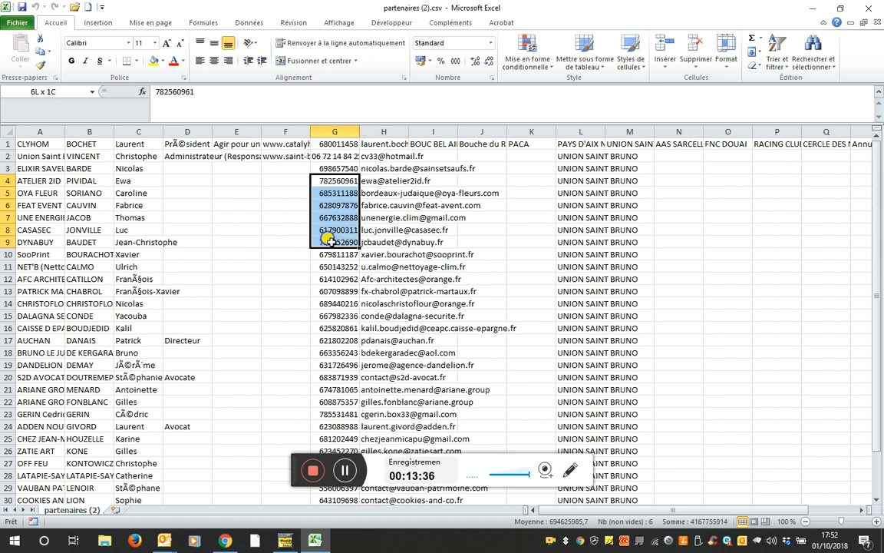
left_click(336, 213)
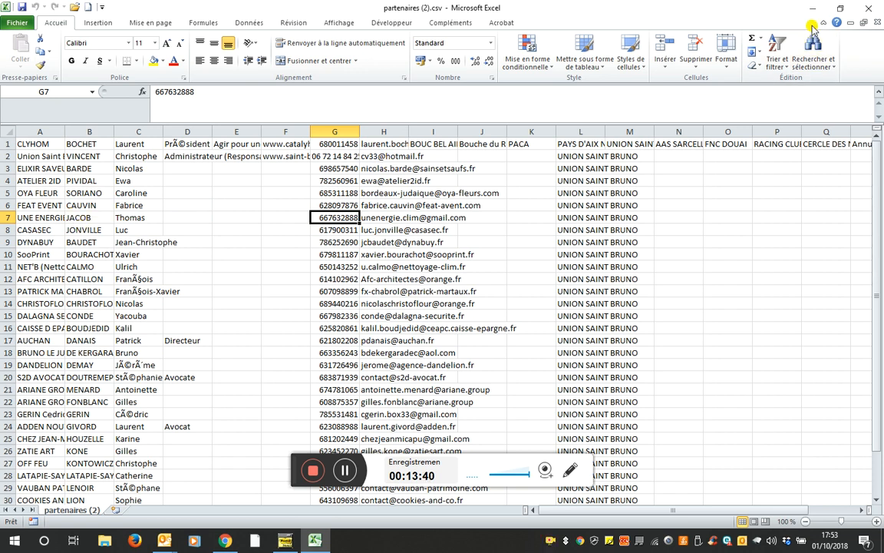
left_click(868, 9)
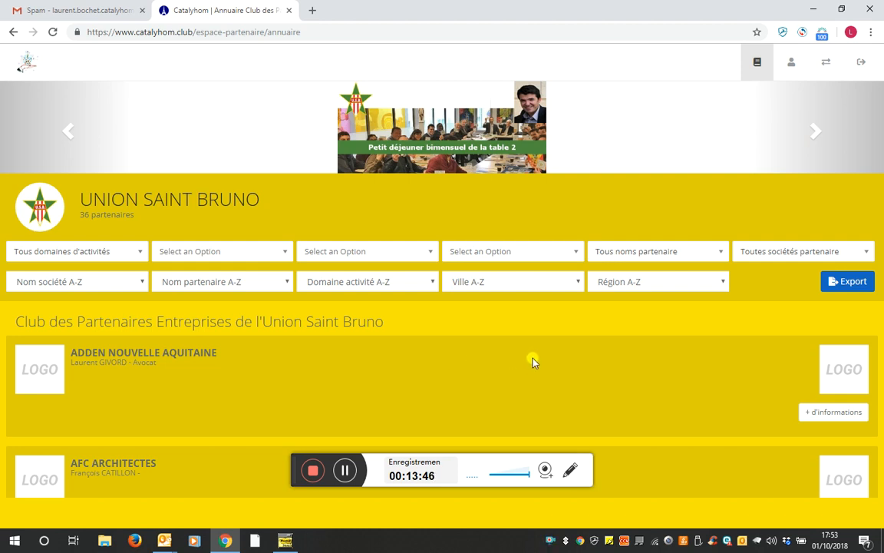
left_click(790, 67)
left_click(211, 110)
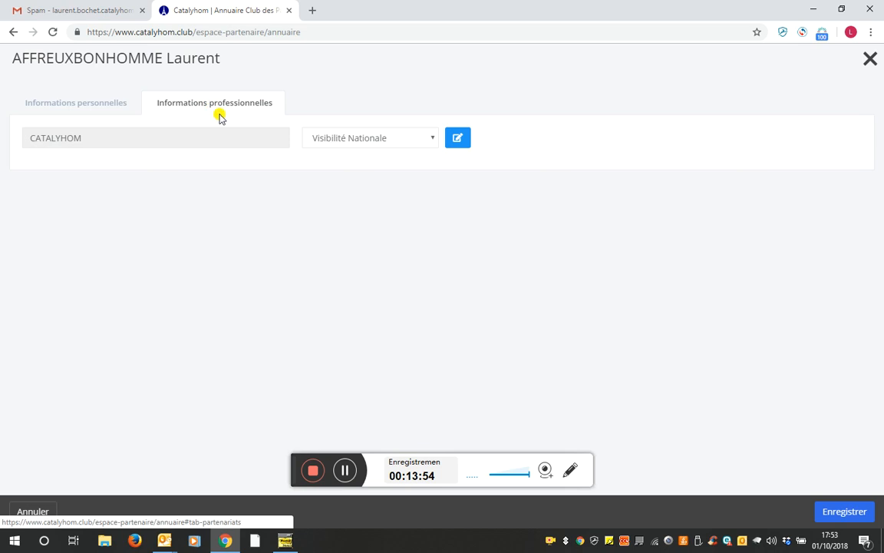
left_click(864, 60)
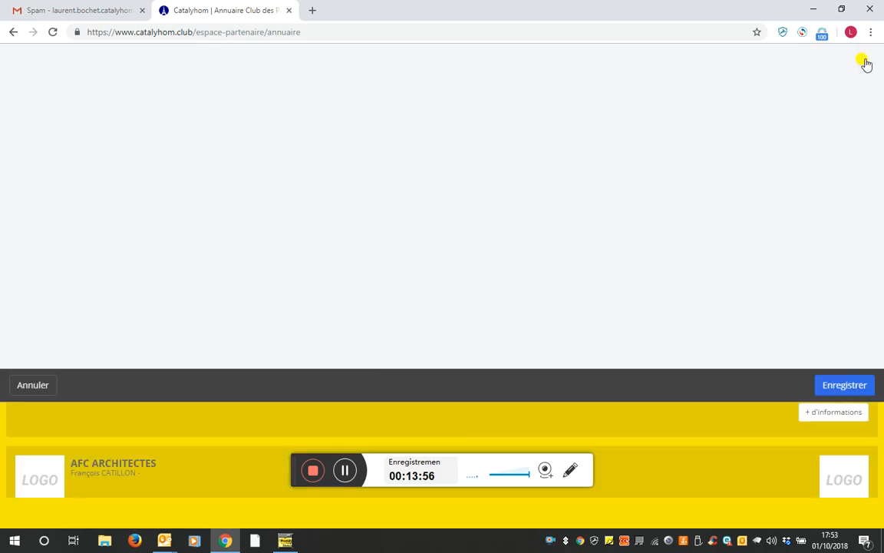
left_click(825, 66)
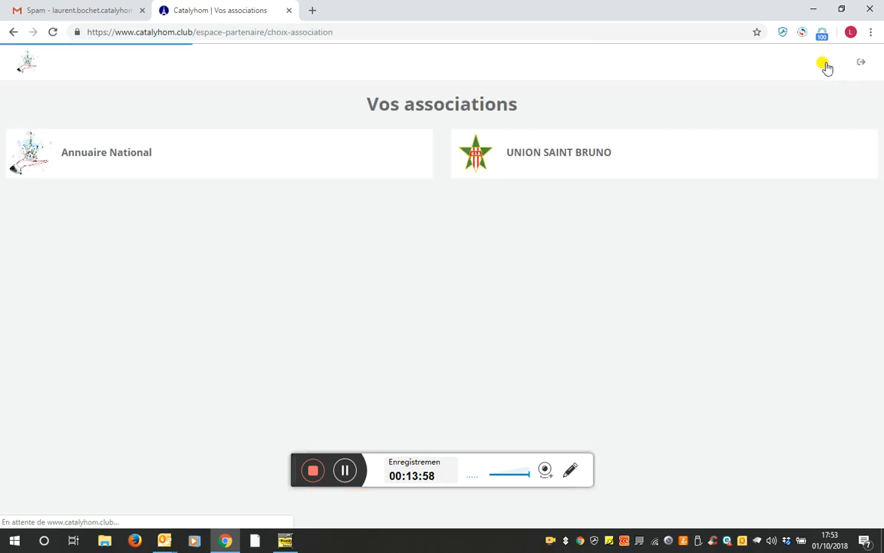
left_click(103, 158)
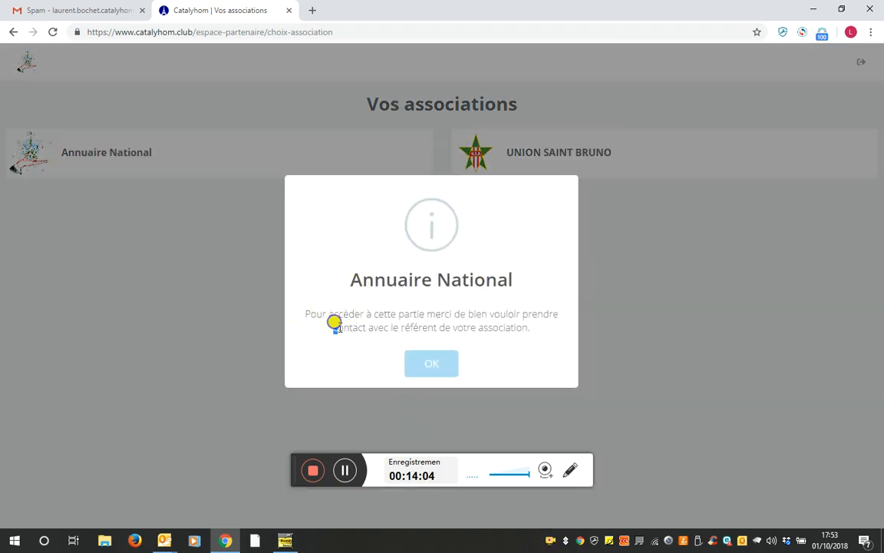
left_click_drag(334, 326, 546, 328)
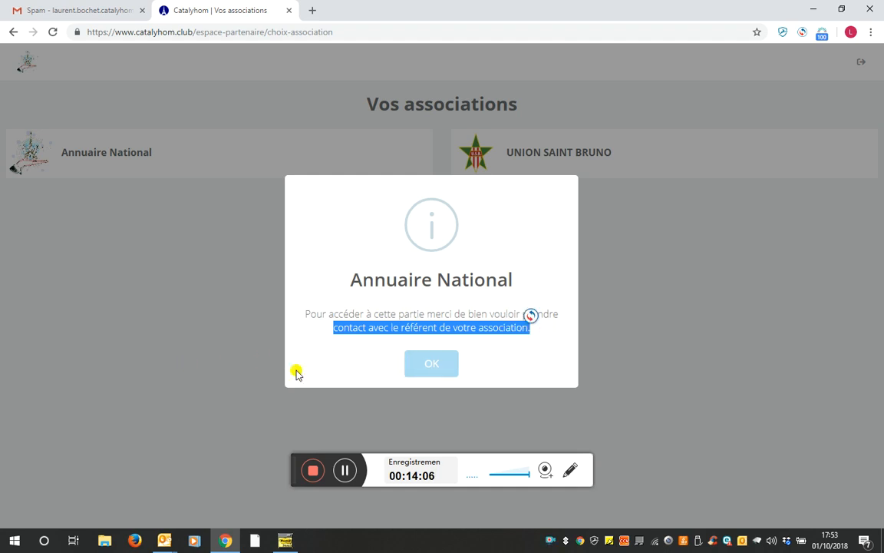
left_click(429, 367)
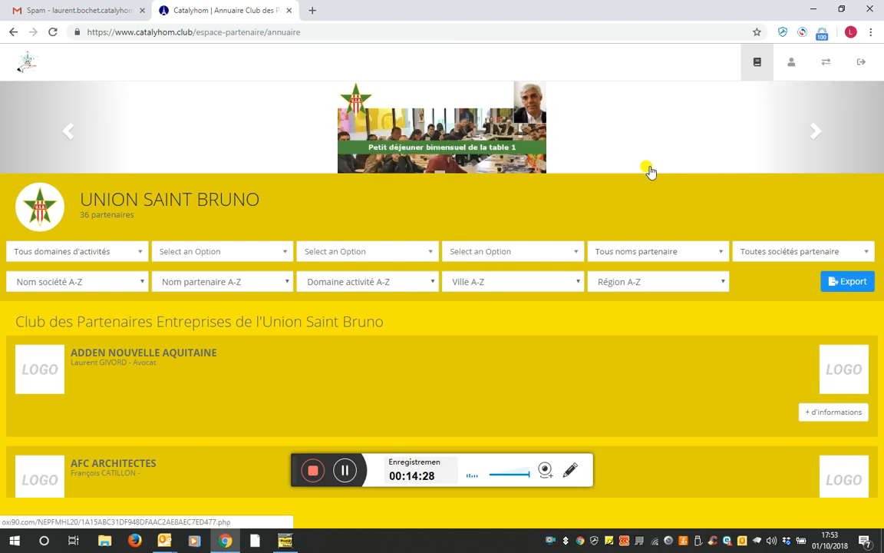
Log out via the Deconnexion icon and select the page address in the address bar
left_click(860, 66)
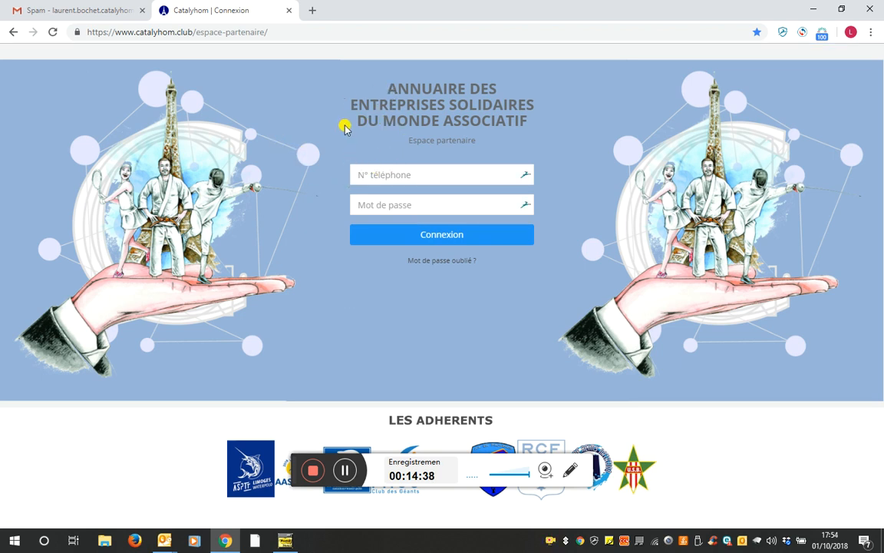
left_click(302, 32)
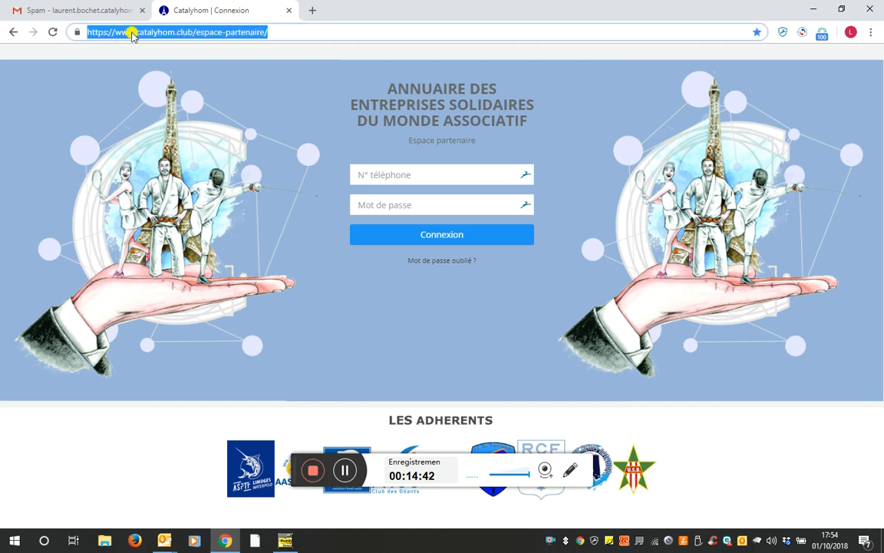